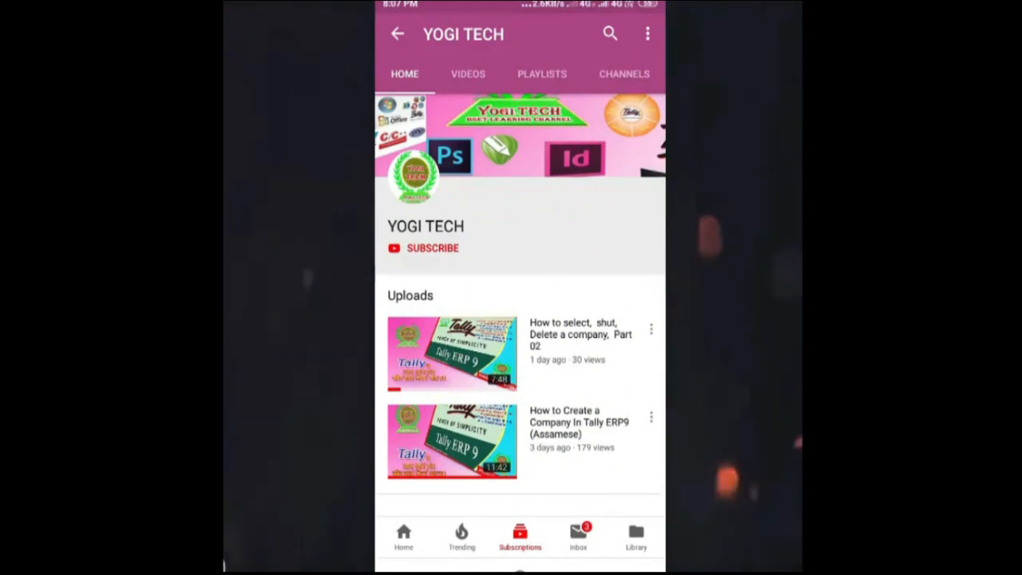
{"action": "left_click", "coordinate": [415, 244]}
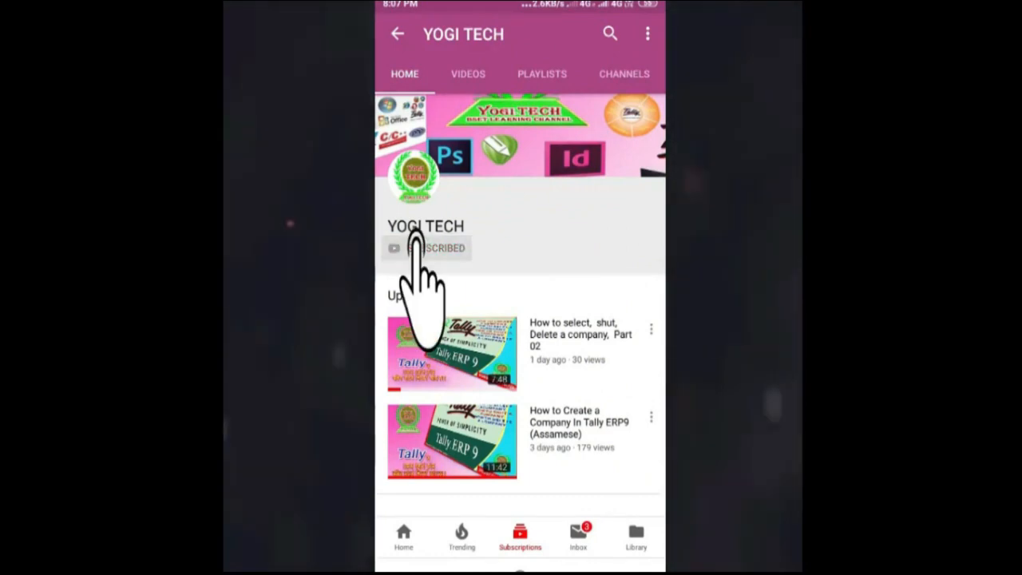
{"action": "left_click", "coordinate": [495, 257]}
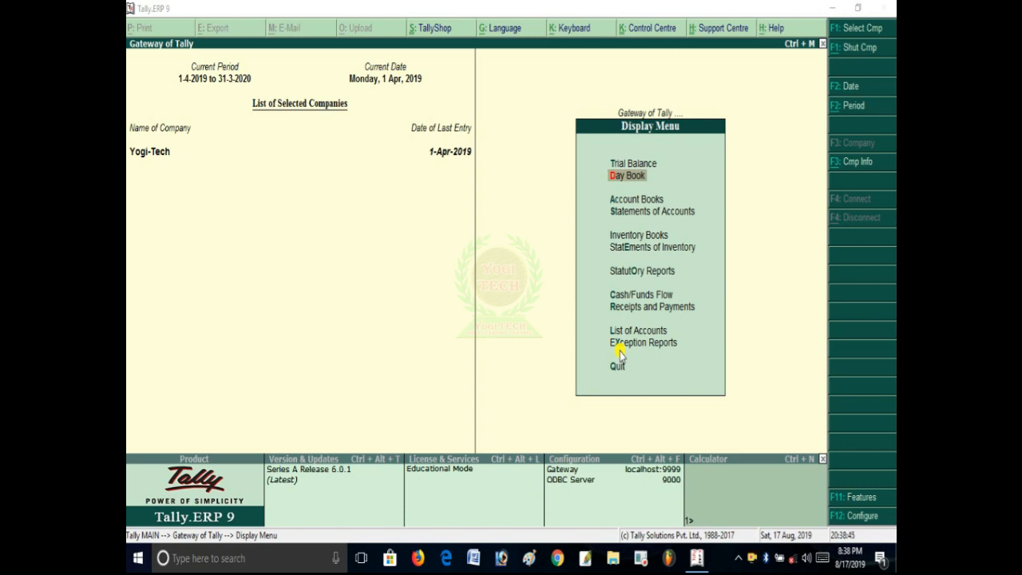
Step: Leave the Display Menu, view the Purchase and Sales voucher creation screens, and return to the Gateway of Tally
{"action": "left_click", "coordinate": [620, 349]}
{"action": "key", "text": "Escape"}
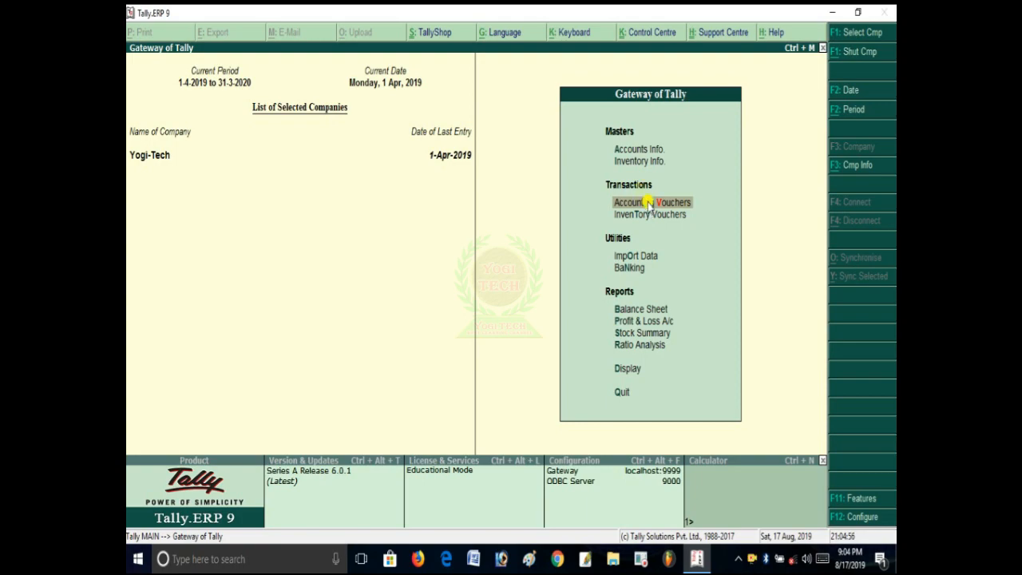
{"action": "left_click", "coordinate": [649, 203]}
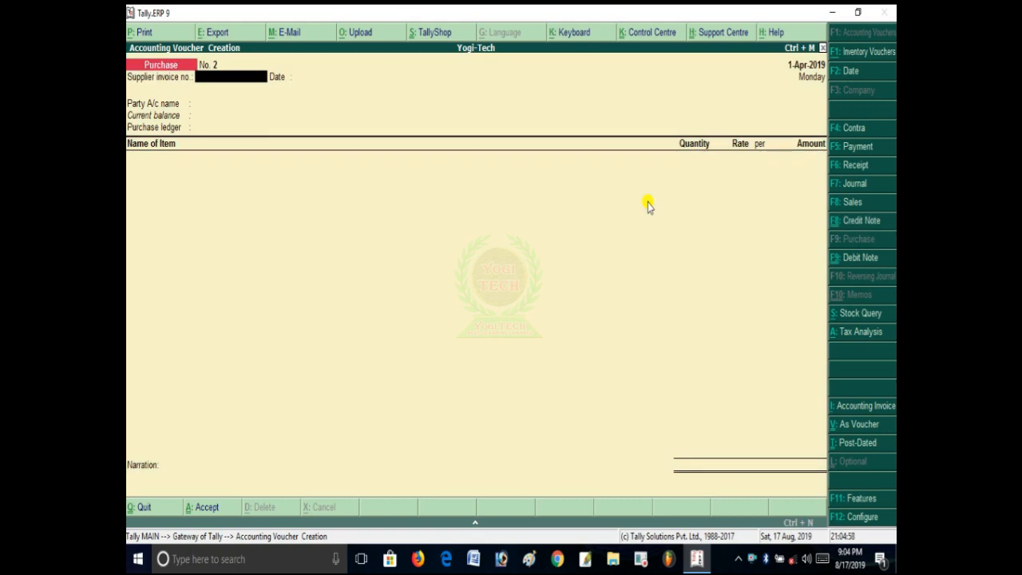
{"action": "key", "text": "F8"}
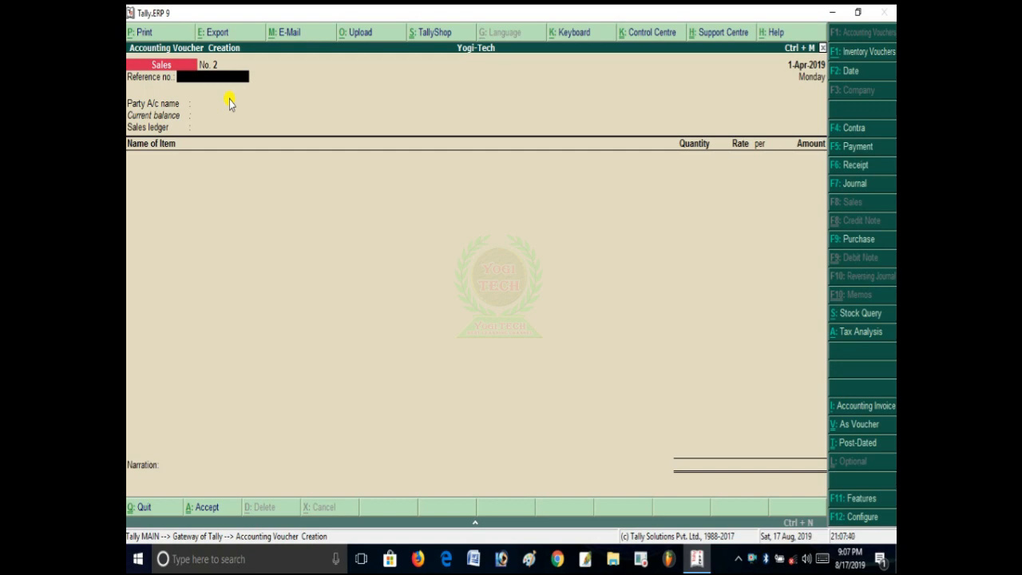
{"action": "key", "text": "Escape"}
{"action": "key", "text": "y"}
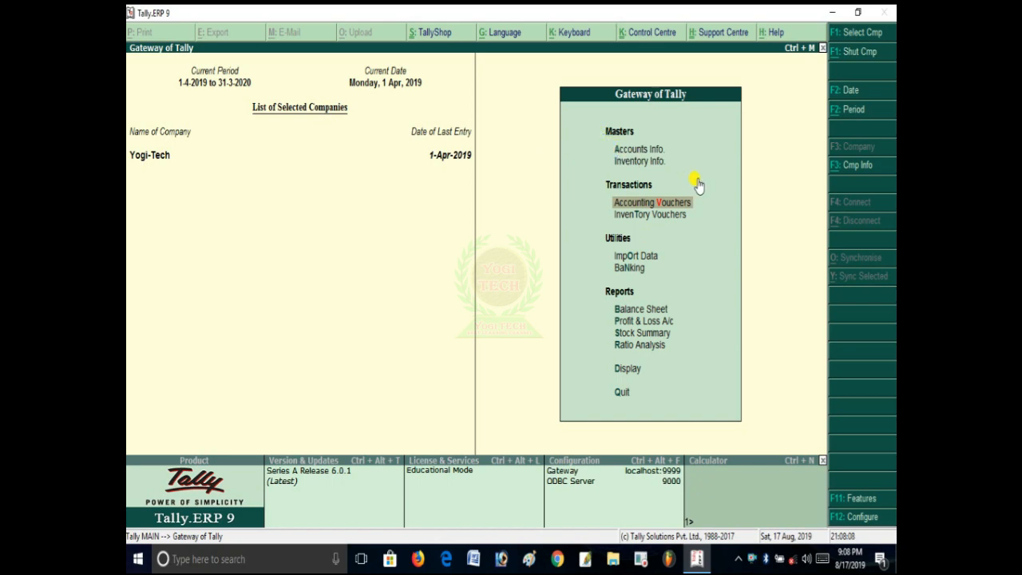
Step: Open the company features list
{"action": "key", "text": "F11"}
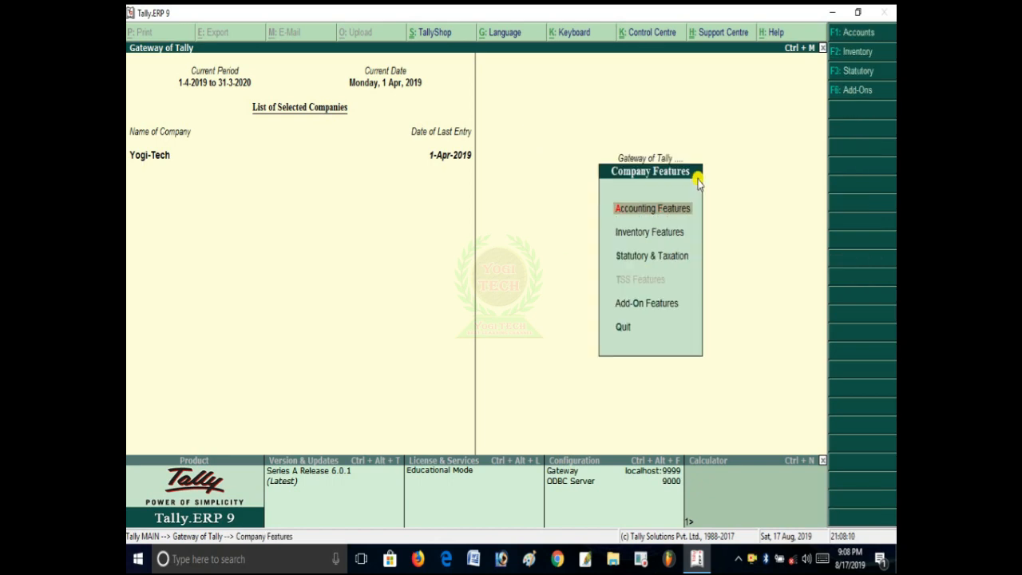
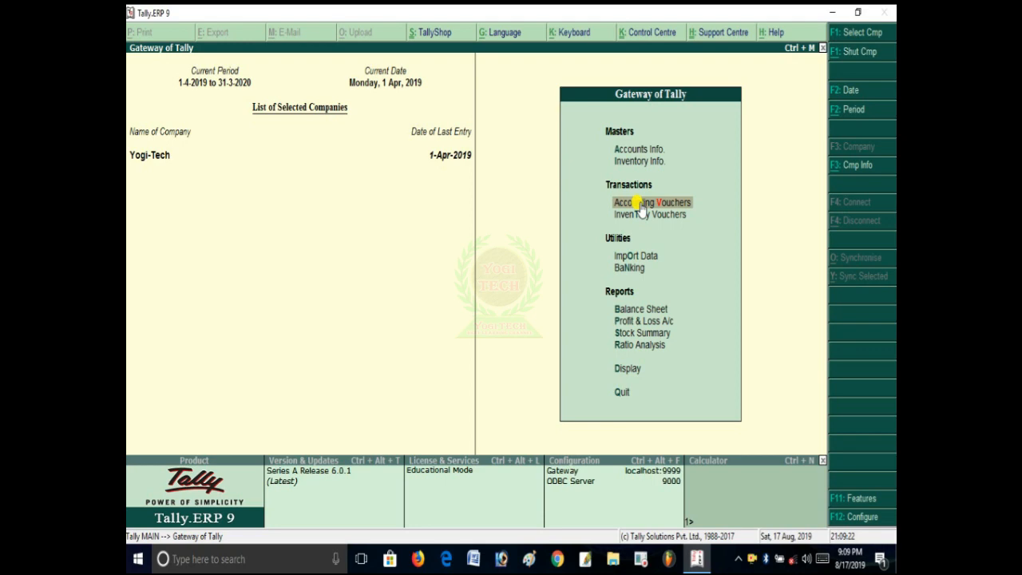
Step: Open a new Credit Note in invoice mode under accounting vouchers
{"action": "left_click", "coordinate": [643, 203]}
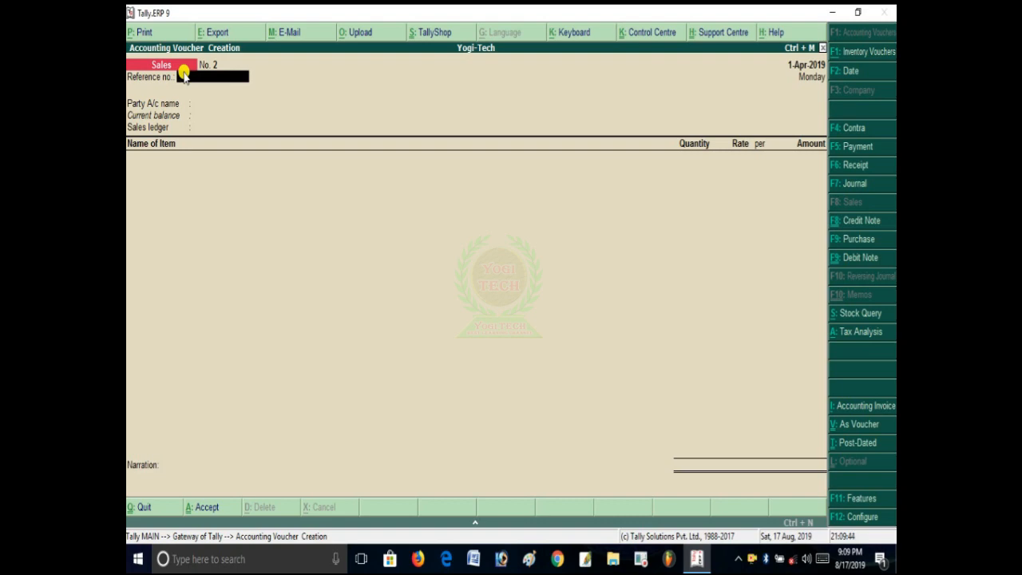
{"action": "key", "text": "ctrl+F8"}
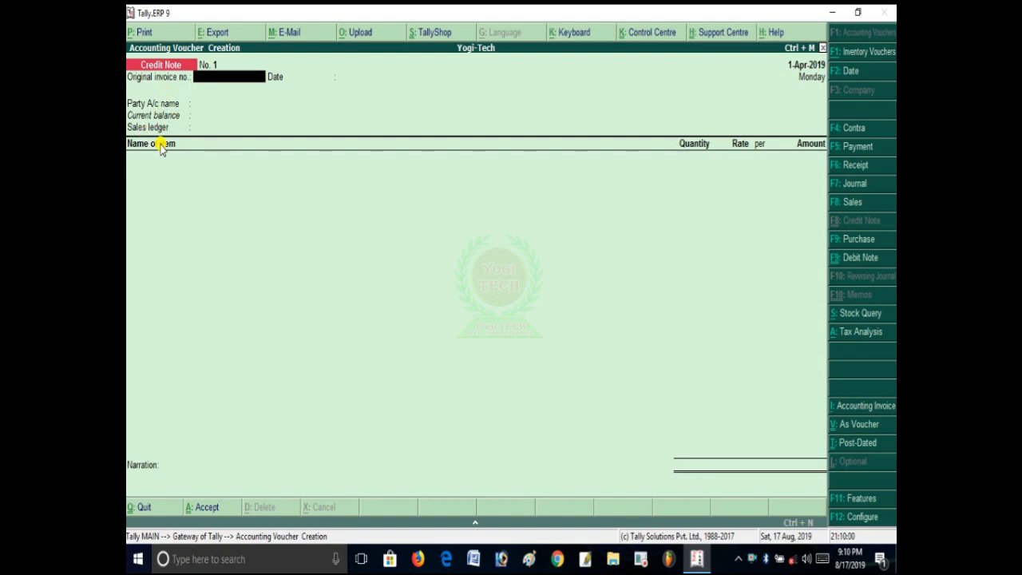
{"action": "key", "text": "F6"}
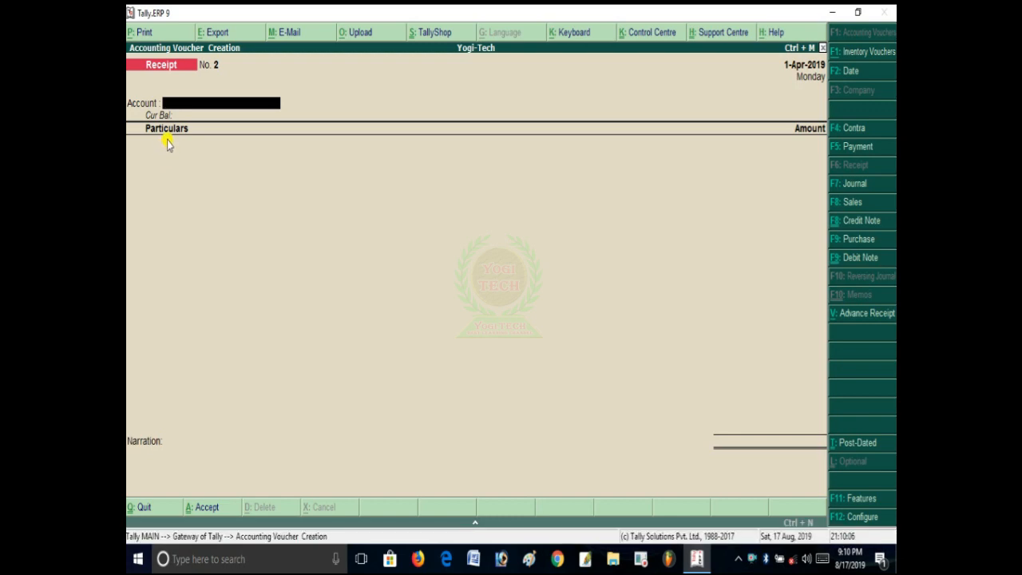
{"action": "key", "text": "ctrl+F8"}
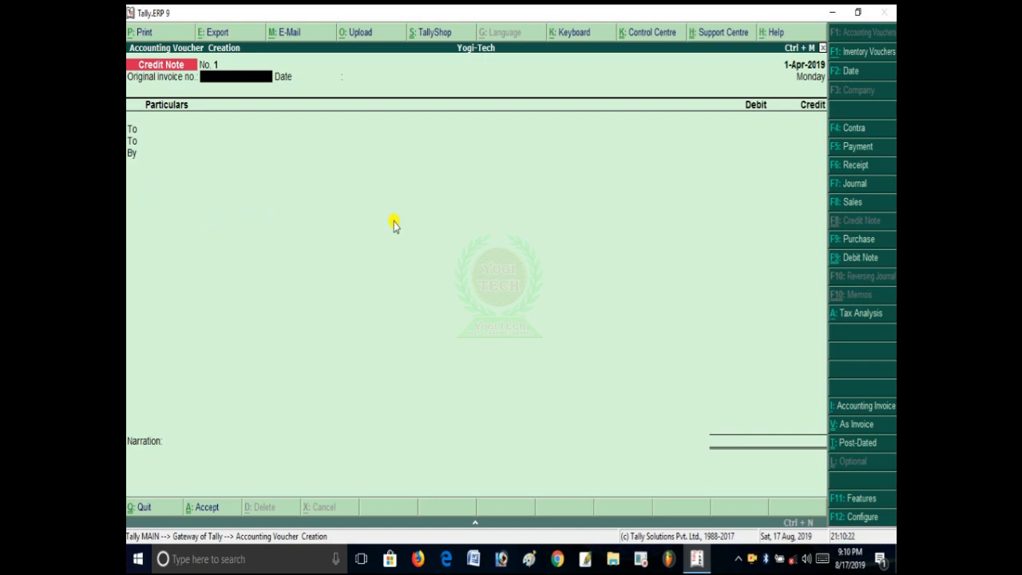
{"action": "key", "text": "F9"}
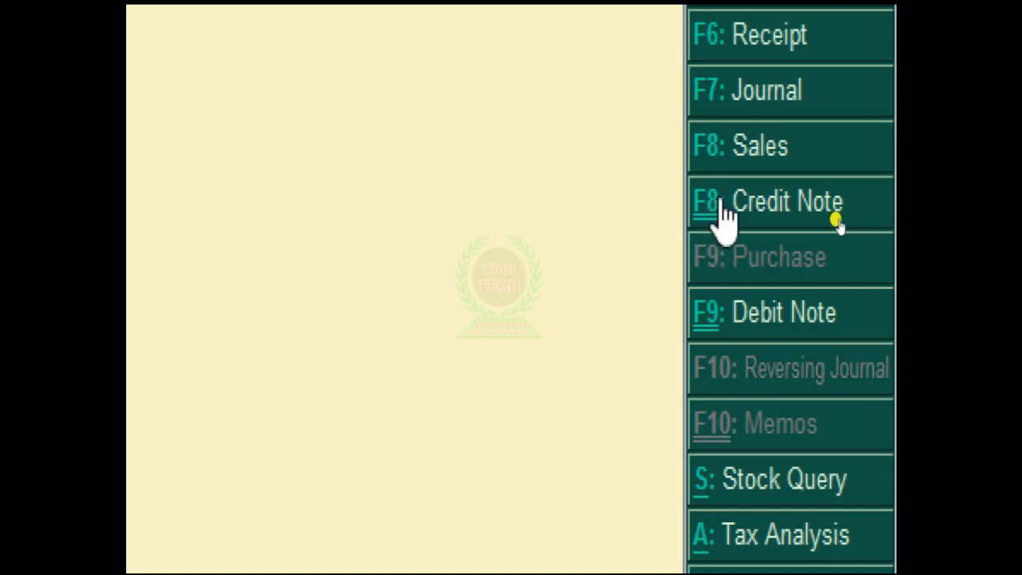
{"action": "left_click", "coordinate": [723, 214]}
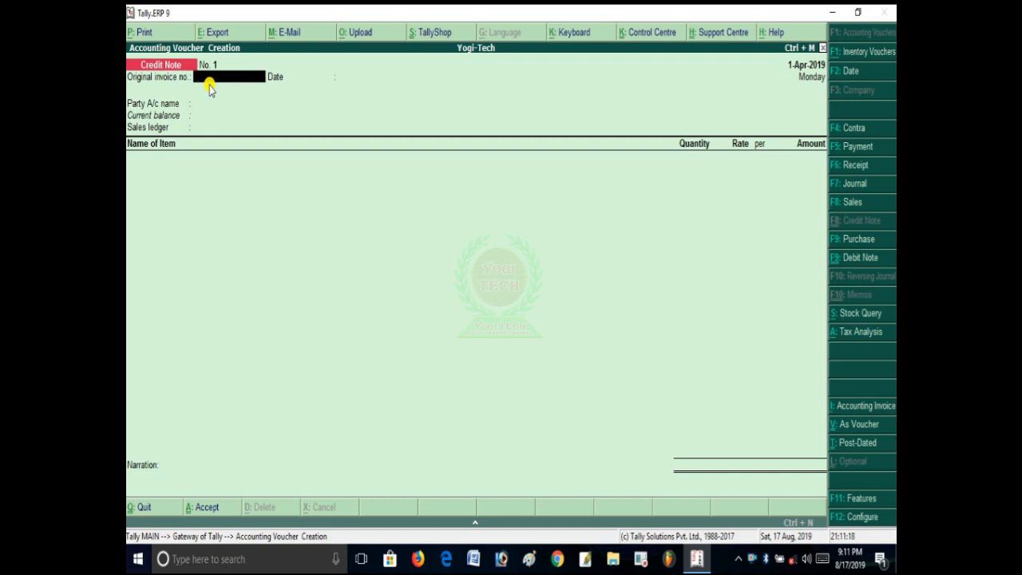
Step: Enter 104 as the credit note's original invoice number and accept 1-Apr-2019 as its date
{"action": "type", "text": "104"}
{"action": "key", "text": "Return"}
{"action": "key", "text": "Return"}
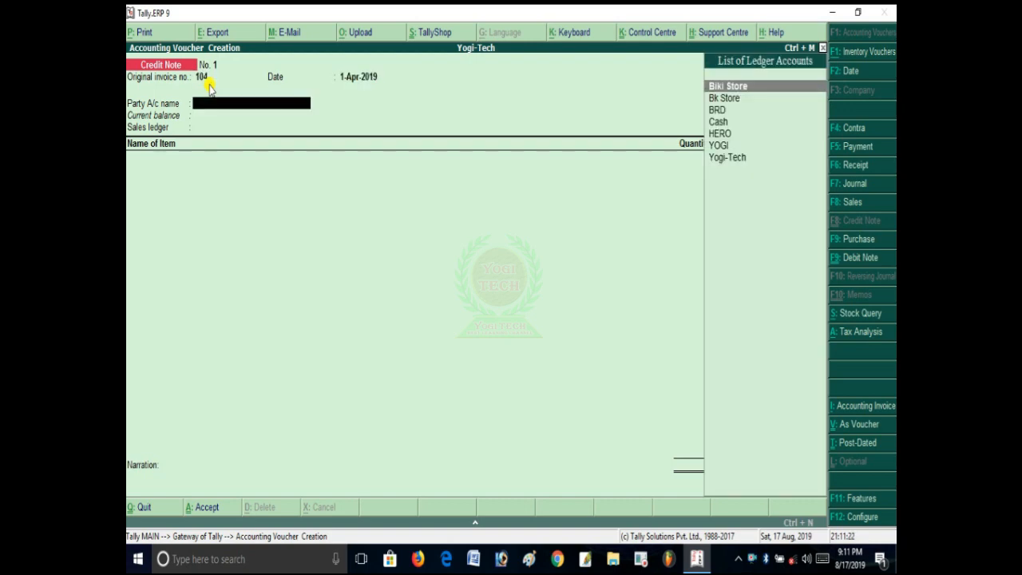
Step: Choose Yogi-Tech as the credit note's party account
{"action": "key", "text": "Down"}
{"action": "key", "text": "Down"}
{"action": "key", "text": "Down"}
{"action": "key", "text": "Down"}
{"action": "key", "text": "Down"}
{"action": "key", "text": "Down"}
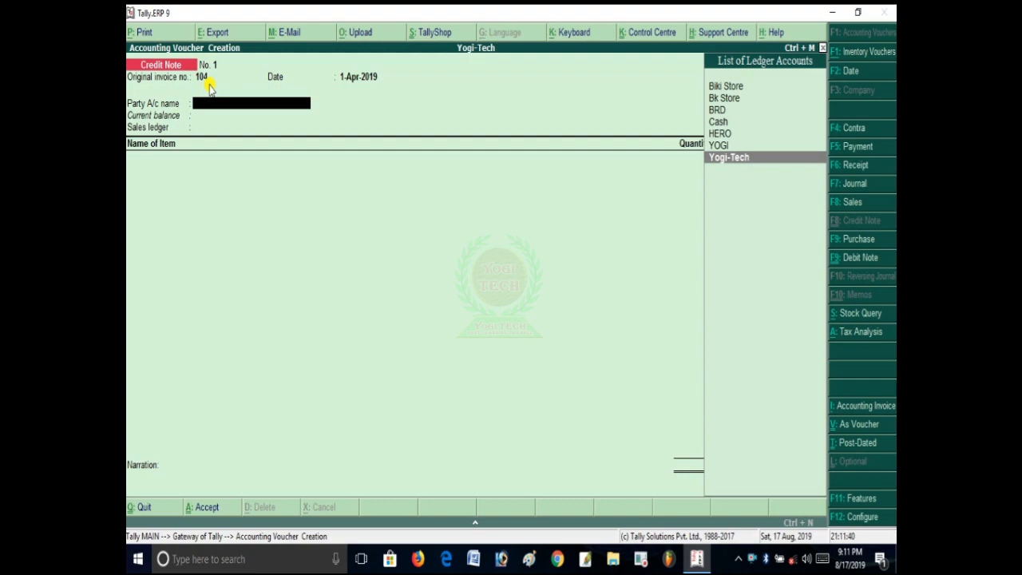
{"action": "key", "text": "Return"}
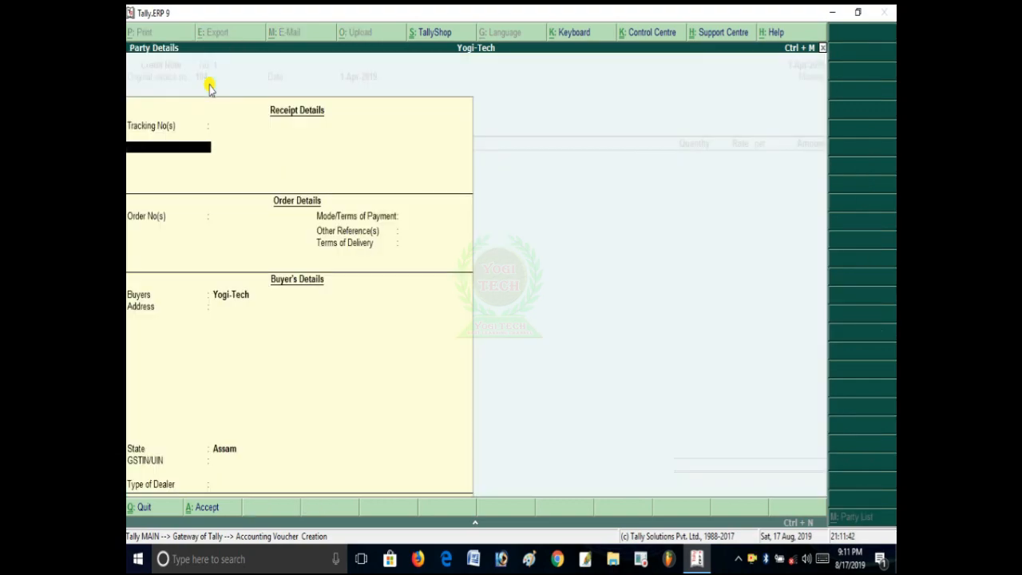
Step: Accept the default party details and choose Sales as the sales ledger
{"action": "key", "text": "Return"}
{"action": "key", "text": "Return"}
{"action": "key", "text": "Return"}
{"action": "key", "text": "Return"}
{"action": "key", "text": "Return"}
{"action": "key", "text": "Return"}
{"action": "key", "text": "Return"}
{"action": "key", "text": "Return"}
{"action": "key", "text": "Return"}
{"action": "key", "text": "Return"}
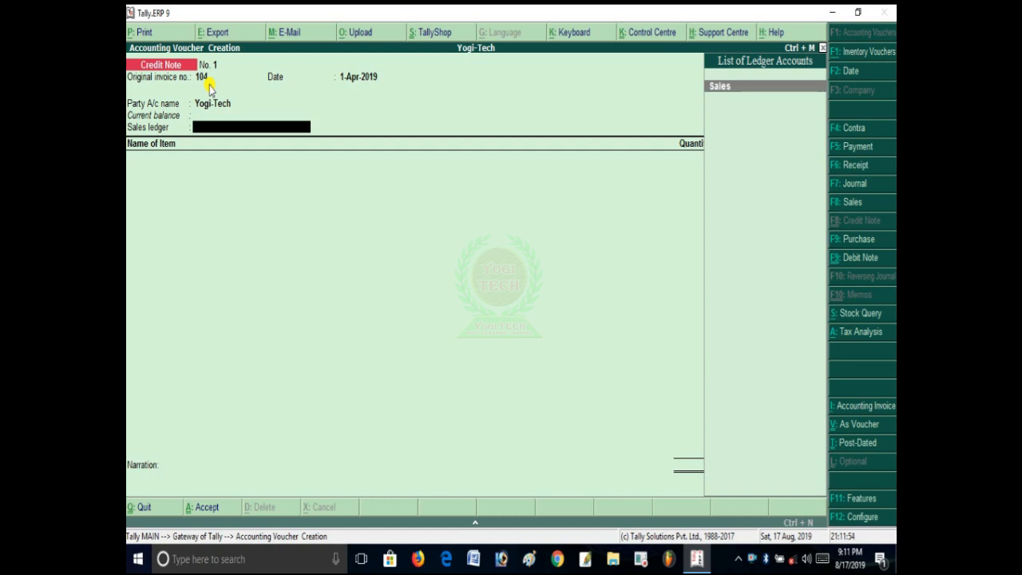
{"action": "key", "text": "Return"}
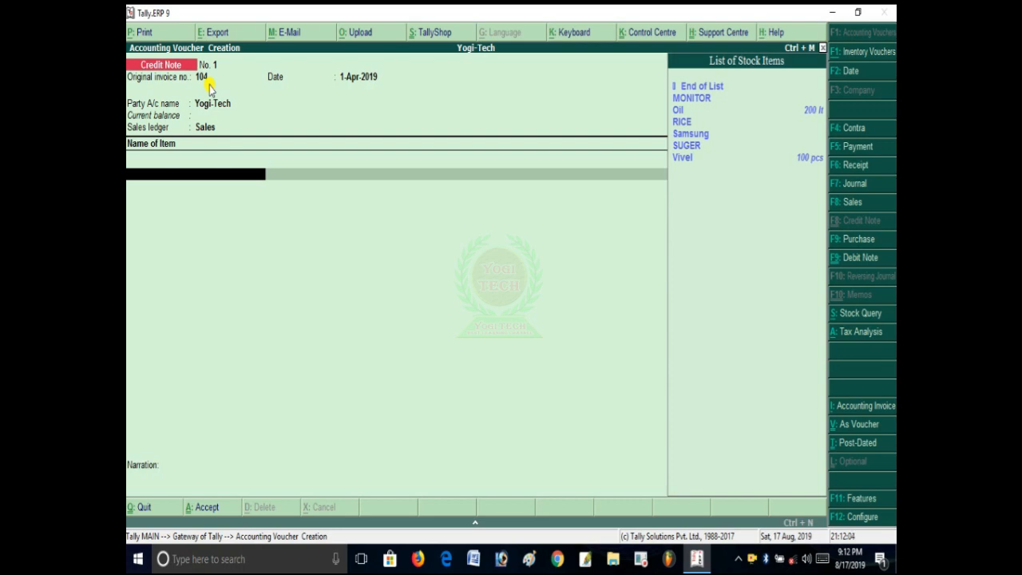
Step: Add the stock item Oil with a quantity of 5 lt at the rate of 120.00 per lt
{"action": "key", "text": "Down"}
{"action": "key", "text": "Down"}
{"action": "key", "text": "Down"}
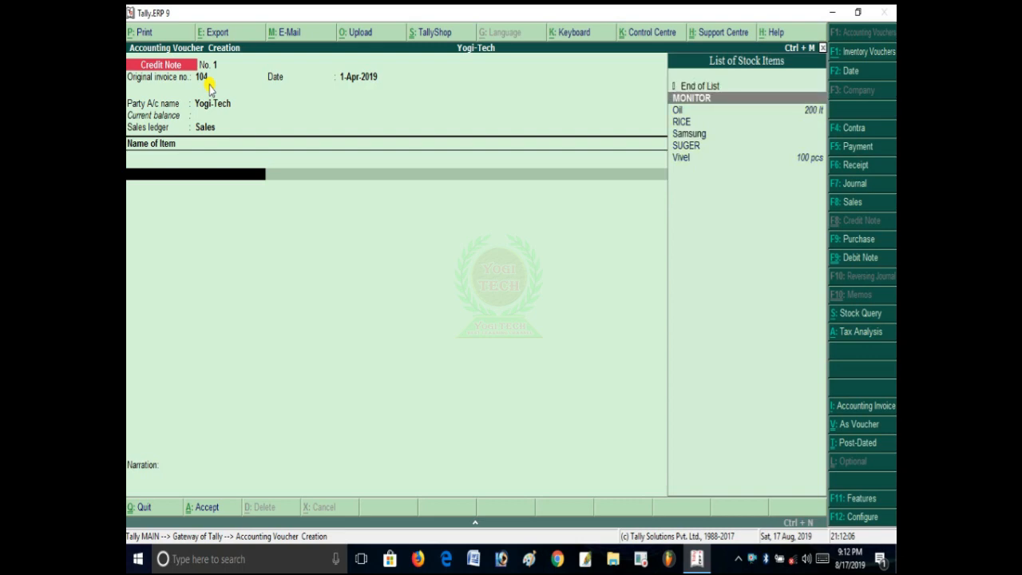
{"action": "key", "text": "Up"}
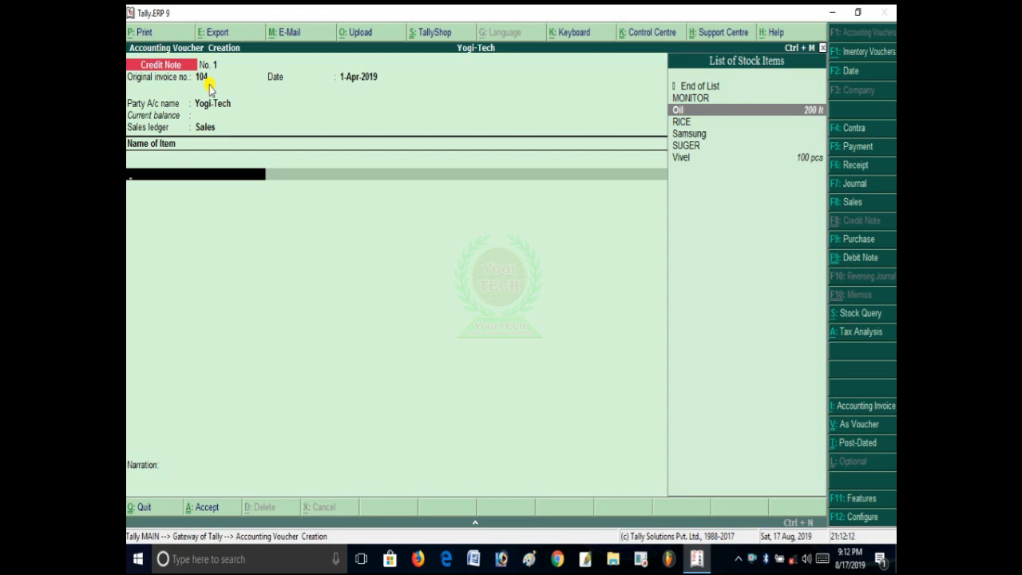
{"action": "key", "text": "Return"}
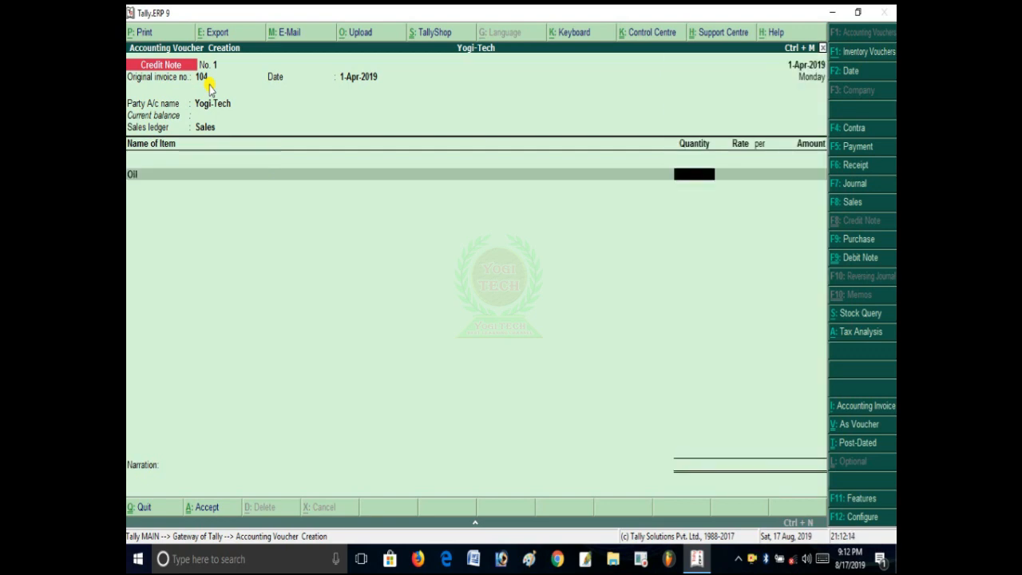
{"action": "type", "text": "5"}
{"action": "key", "text": "Return"}
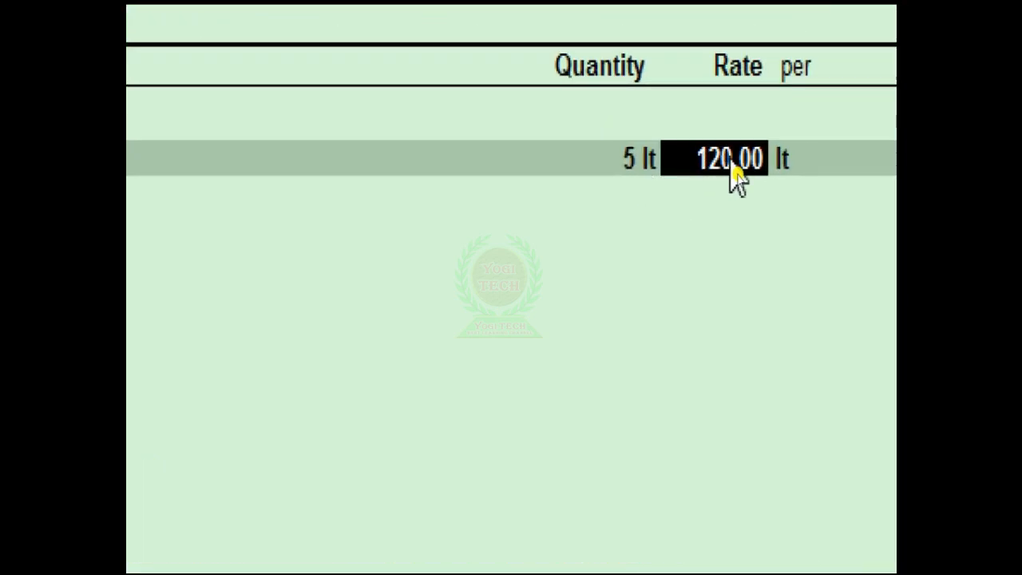
{"action": "key", "text": "Return"}
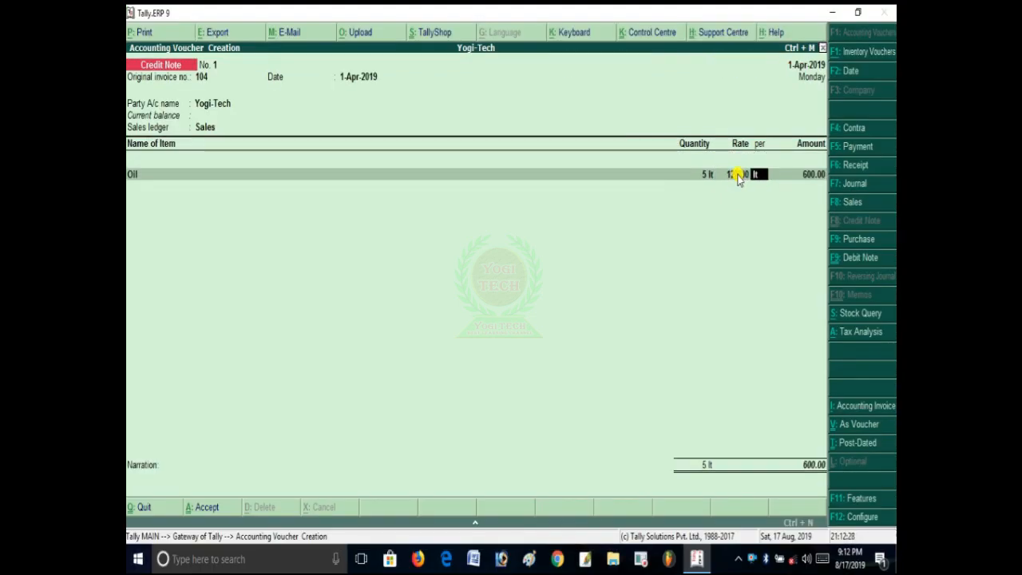
{"action": "key", "text": "Return"}
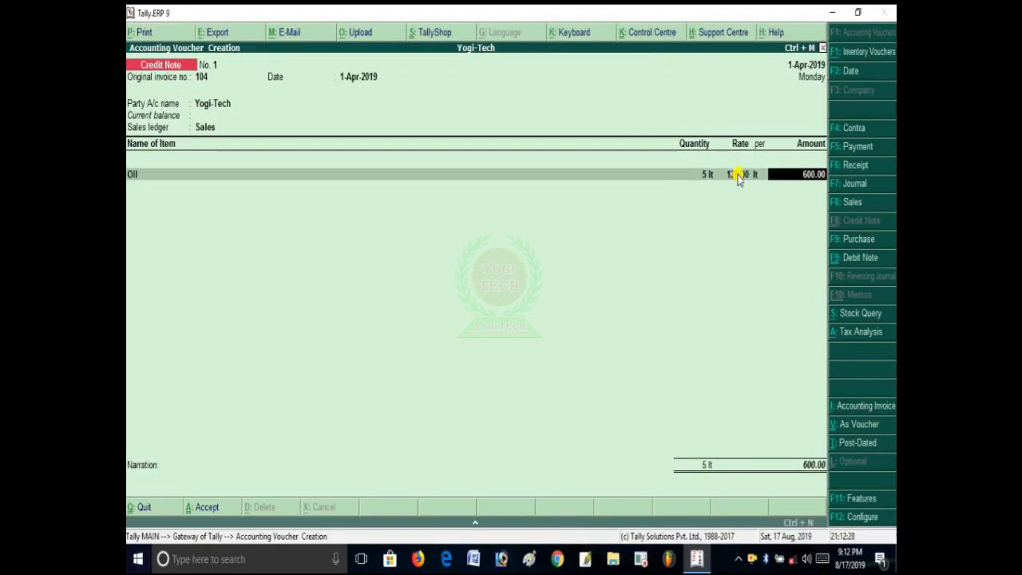
{"action": "key", "text": "Return"}
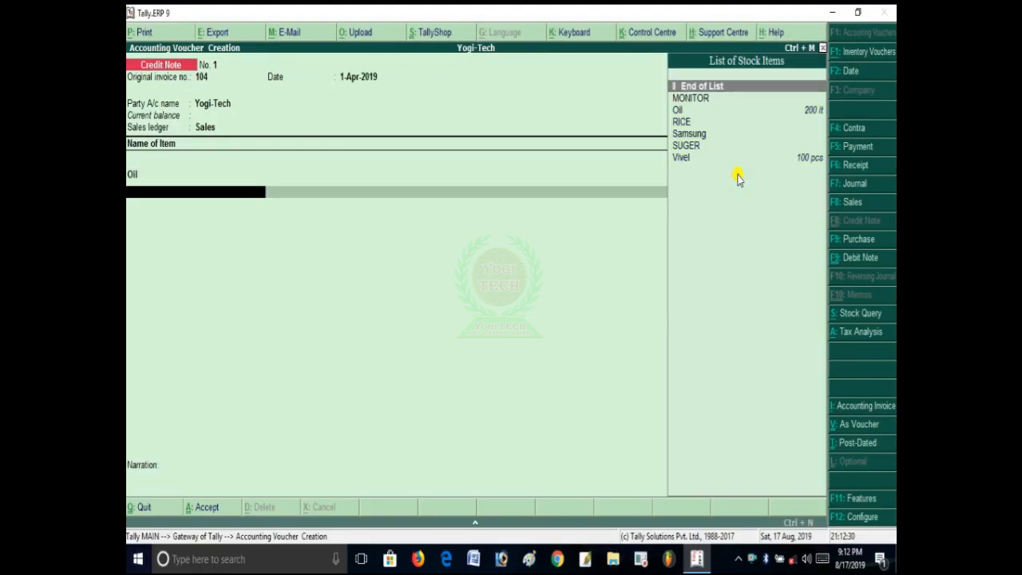
Step: Add the stock item Vivel with a quantity of 10 pcs at the rate of 22.00 per pcs
{"action": "key", "text": "Down"}
{"action": "key", "text": "Down"}
{"action": "key", "text": "Down"}
{"action": "key", "text": "Down"}
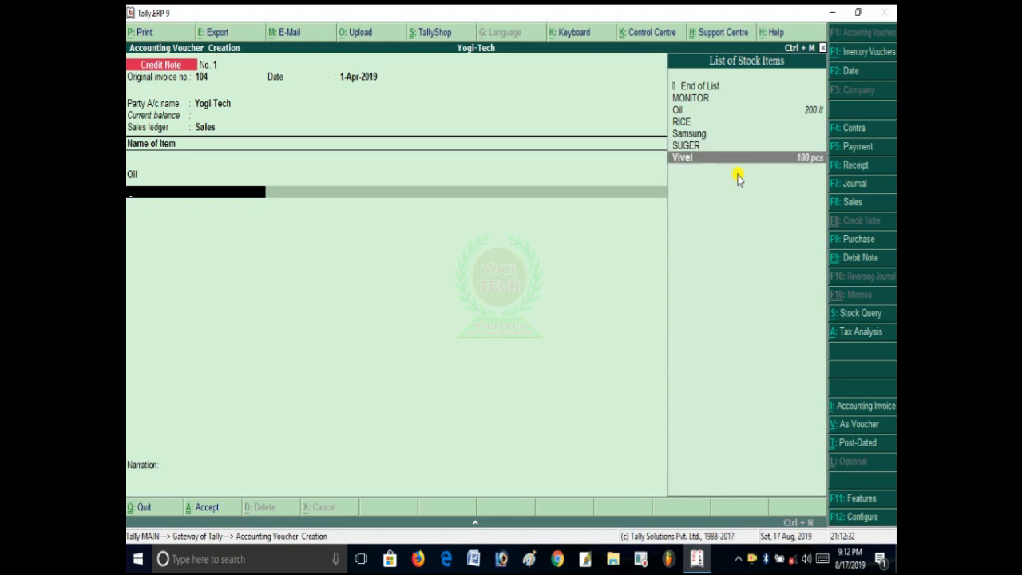
{"action": "key", "text": "Return"}
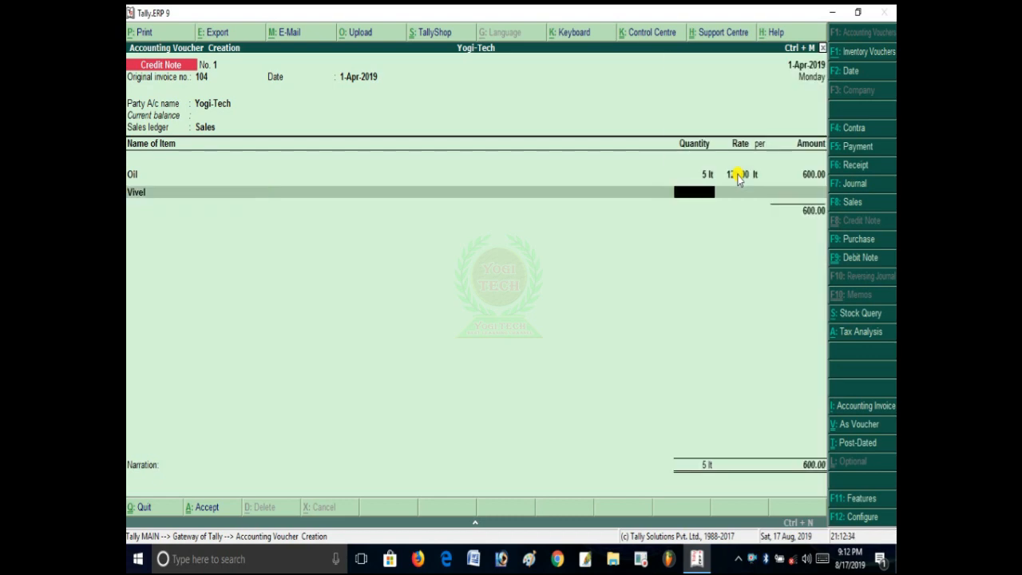
{"action": "type", "text": "10"}
{"action": "key", "text": "Return"}
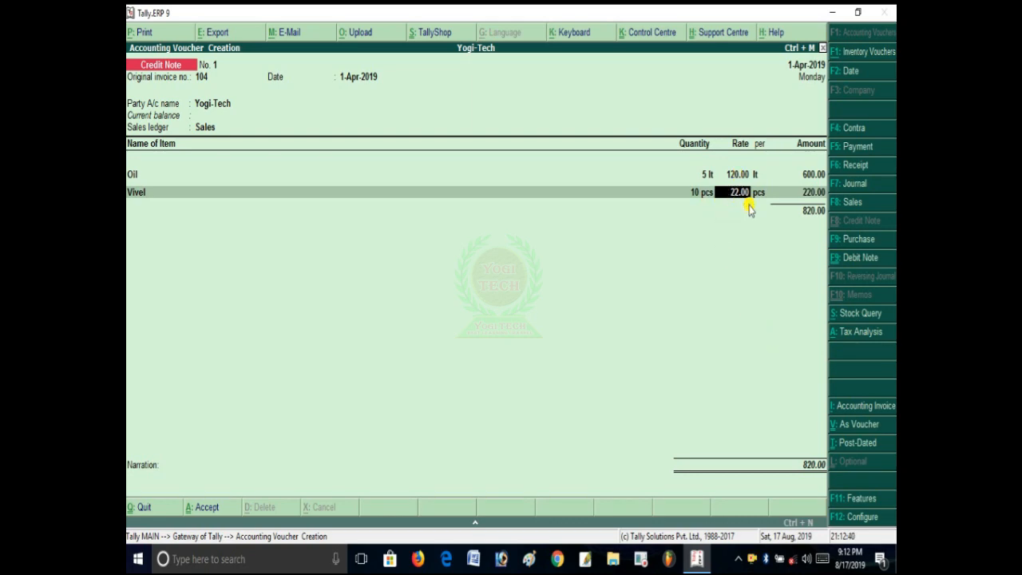
{"action": "key", "text": "Return"}
{"action": "key", "text": "Return"}
{"action": "key", "text": "Return"}
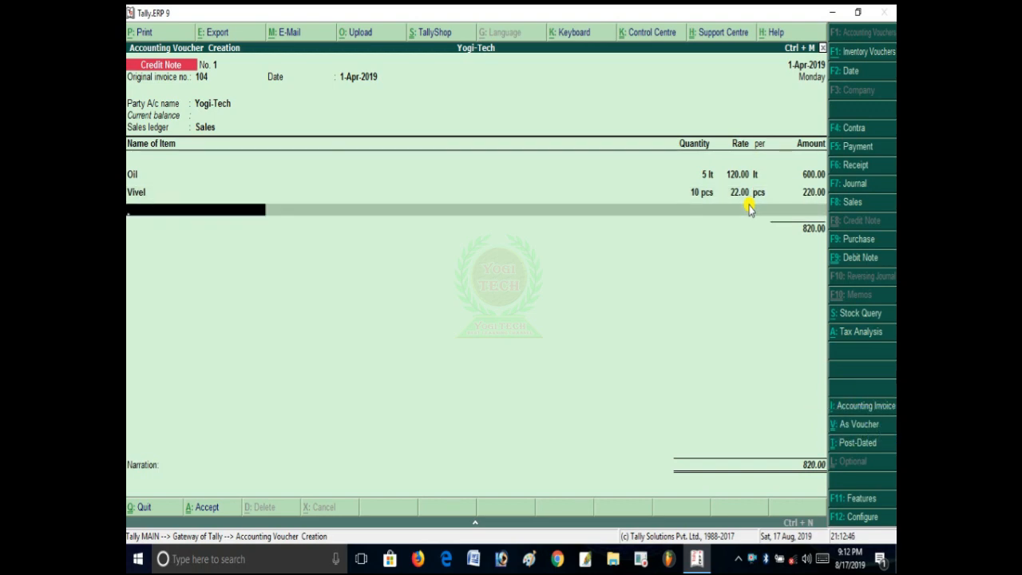
Step: End the item list, save the credit note with an empty narration, and return to the Gateway of Tally
{"action": "key", "text": "Return"}
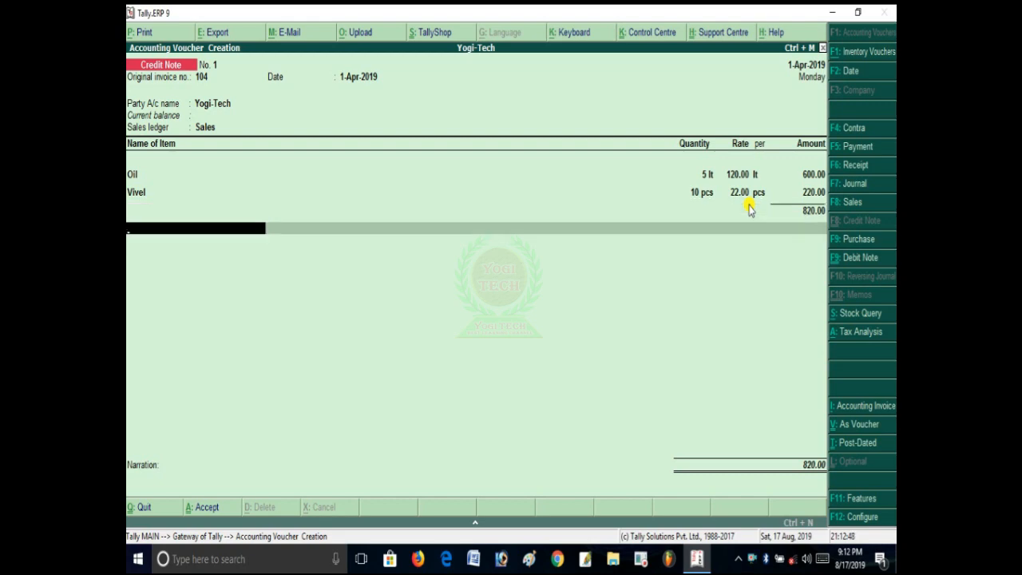
{"action": "key", "text": "Return"}
{"action": "key", "text": "Return"}
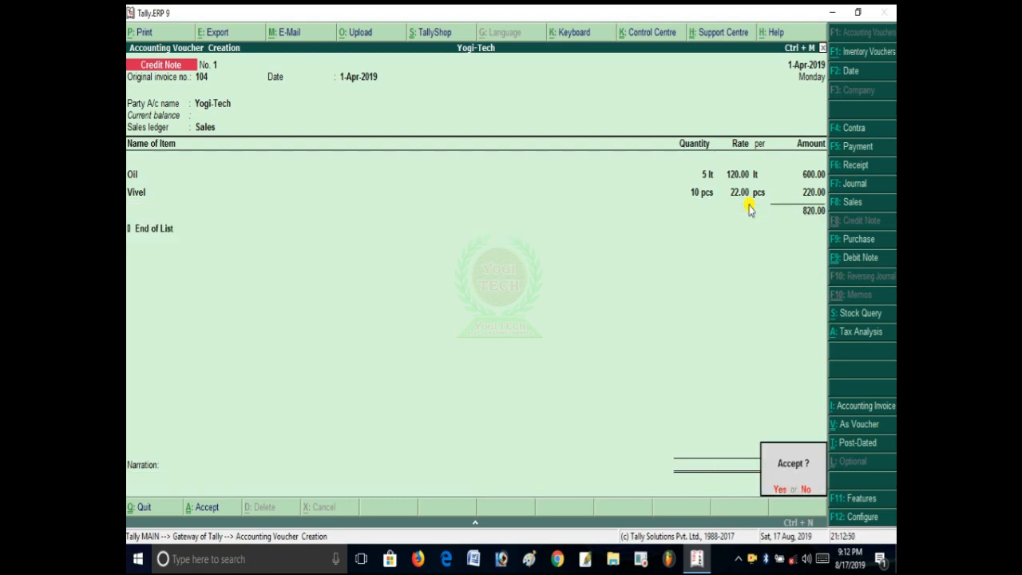
{"action": "key", "text": "Return"}
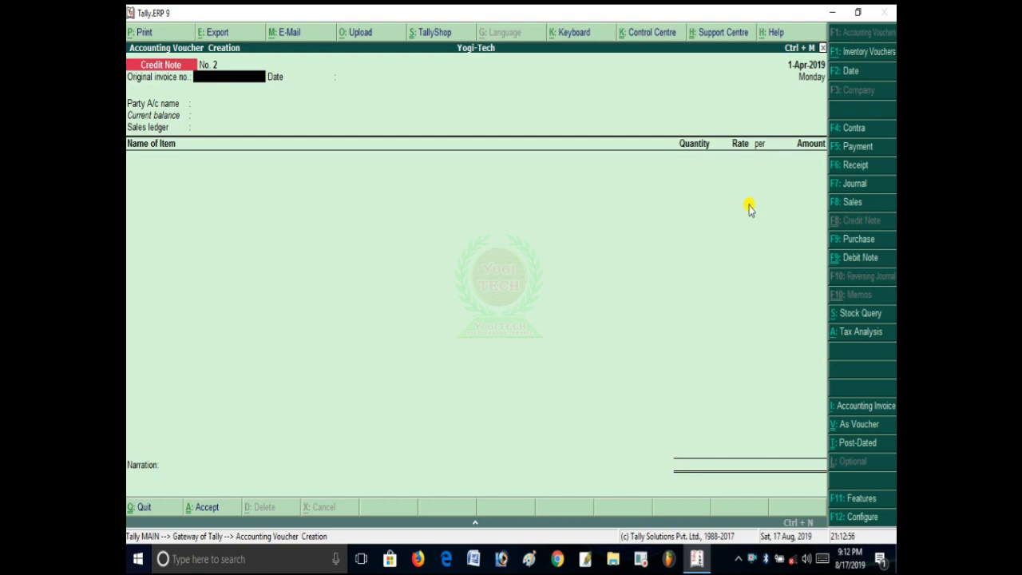
{"action": "key", "text": "Escape"}
{"action": "key", "text": "Return"}
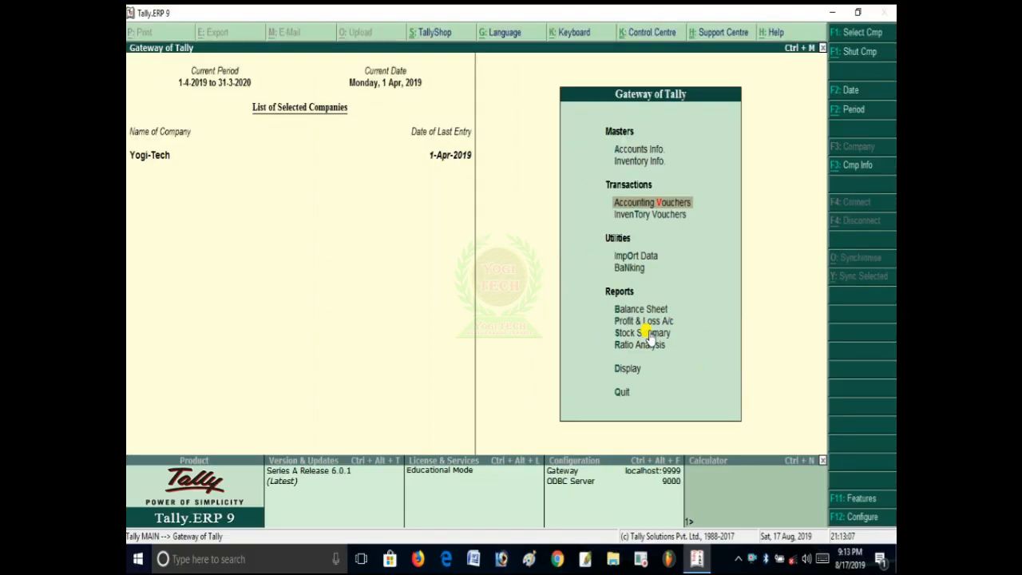
Step: Check the closing quantities of Oil and Vivel in the Stock Summary and return to the Gateway of Tally
{"action": "key", "text": "Down"}
{"action": "key", "text": "Down"}
{"action": "key", "text": "Down"}
{"action": "key", "text": "Down"}
{"action": "key", "text": "Down"}
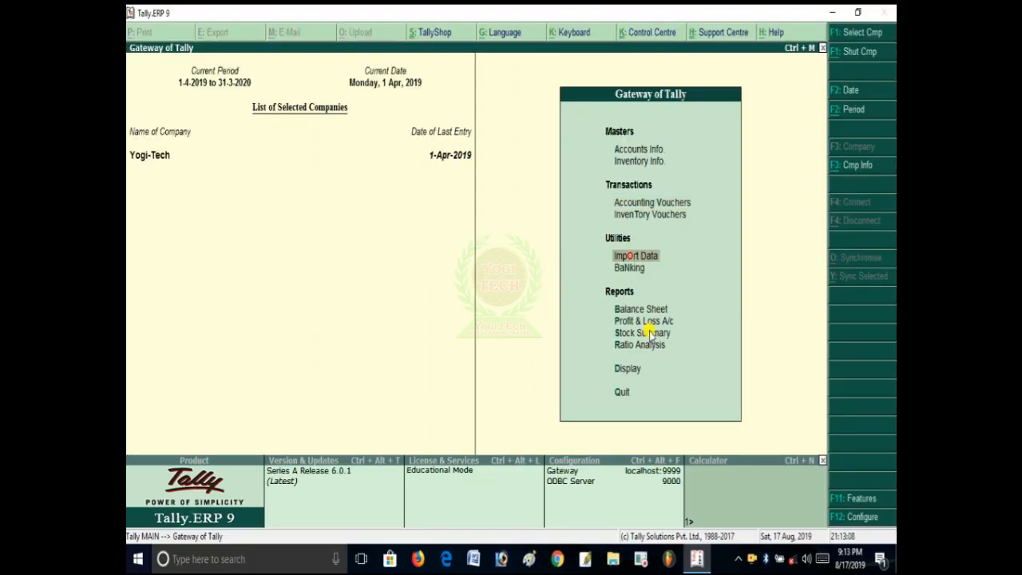
{"action": "key", "text": "Down"}
{"action": "key", "text": "Return"}
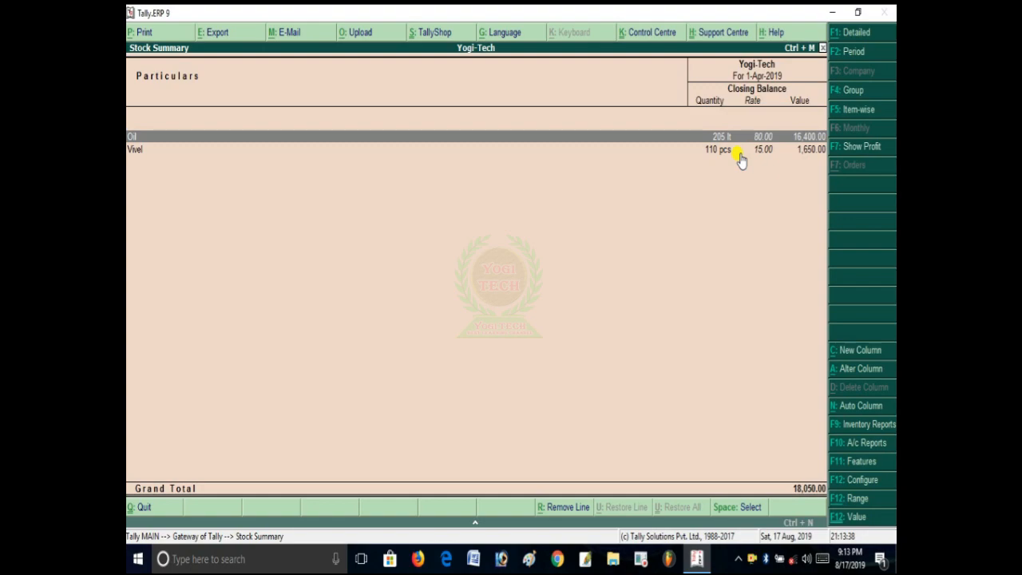
{"action": "key", "text": "Escape"}
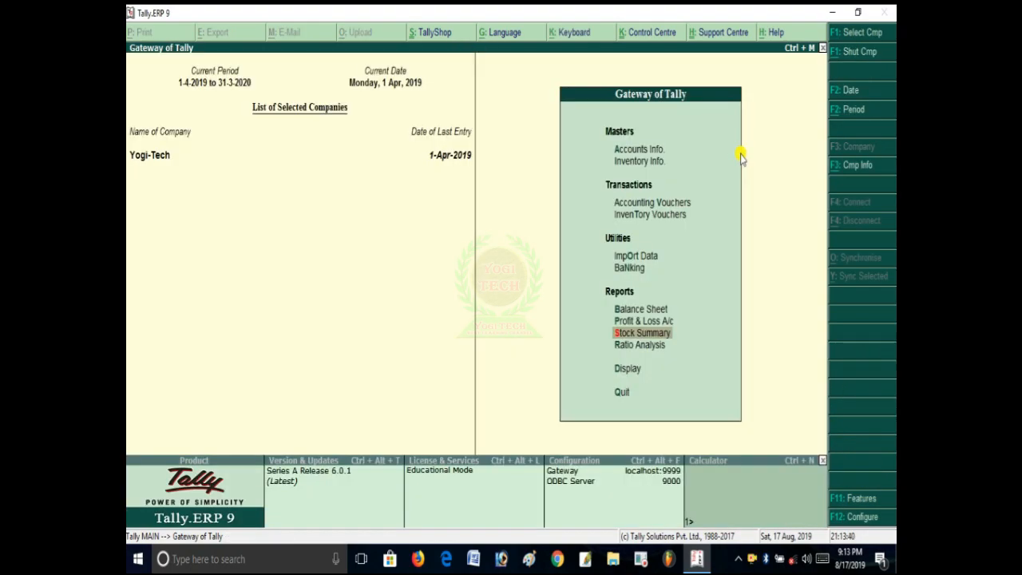
{"action": "key", "text": "Up"}
{"action": "key", "text": "Up"}
{"action": "key", "text": "Up"}
{"action": "key", "text": "Up"}
{"action": "key", "text": "Up"}
{"action": "key", "text": "Up"}
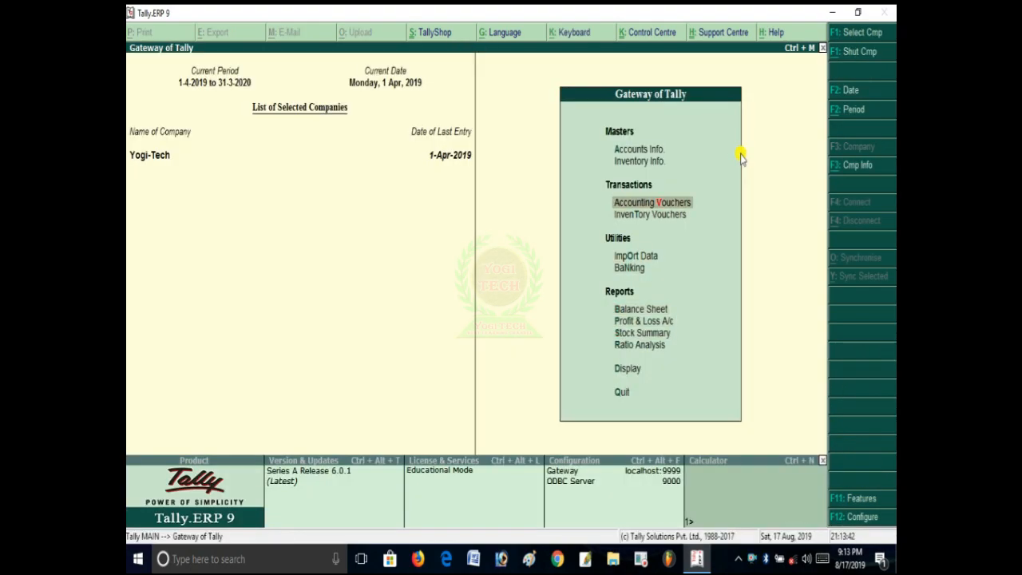
{"action": "key", "text": "Return"}
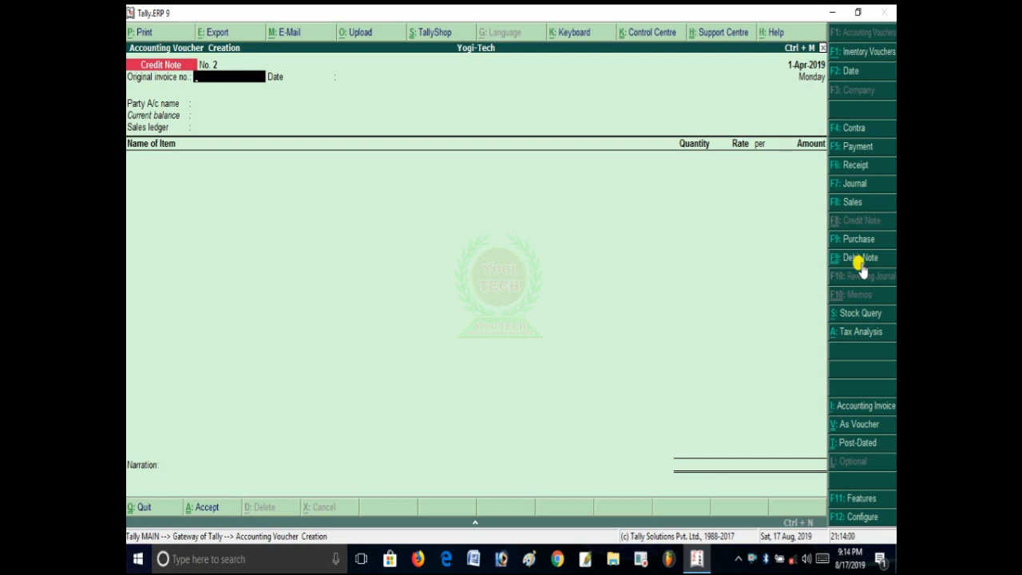
{"action": "left_click", "coordinate": [860, 267]}
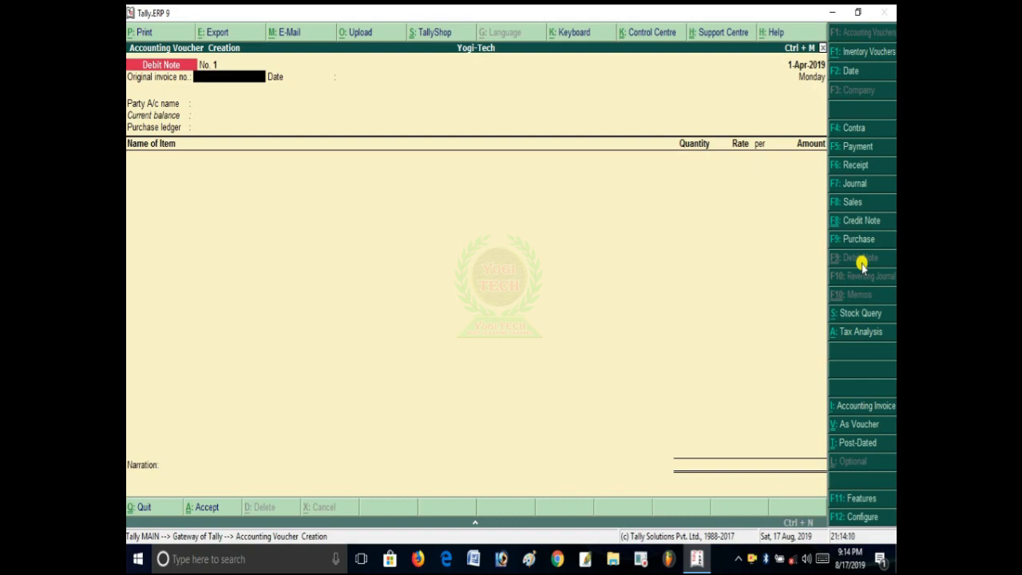
{"action": "key", "text": "Escape"}
{"action": "key", "text": "Return"}
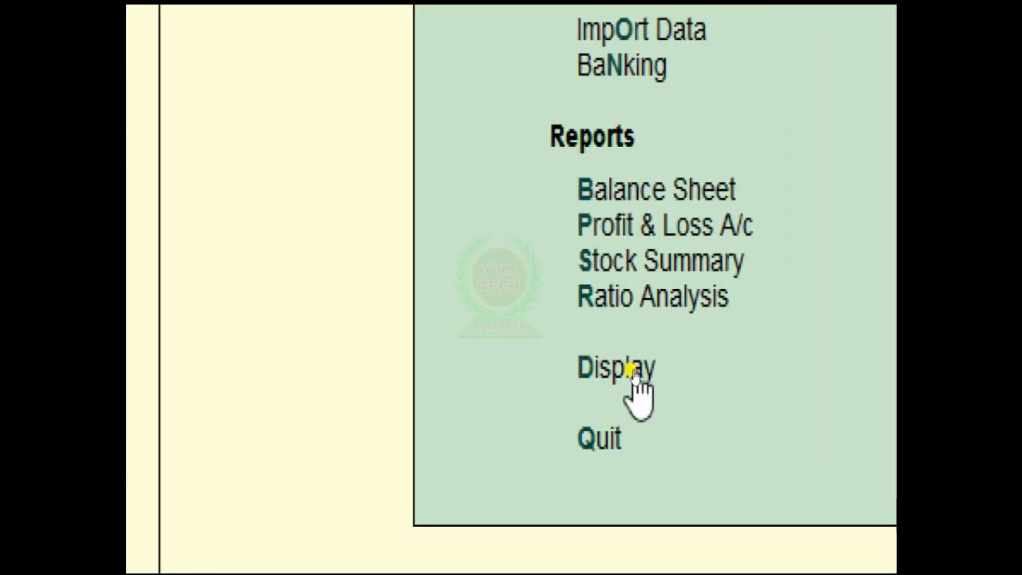
Step: Open the Day Book from the Display reports
{"action": "key", "text": "Down"}
{"action": "key", "text": "Down"}
{"action": "key", "text": "Down"}
{"action": "key", "text": "Down"}
{"action": "key", "text": "Down"}
{"action": "key", "text": "Down"}
{"action": "key", "text": "Down"}
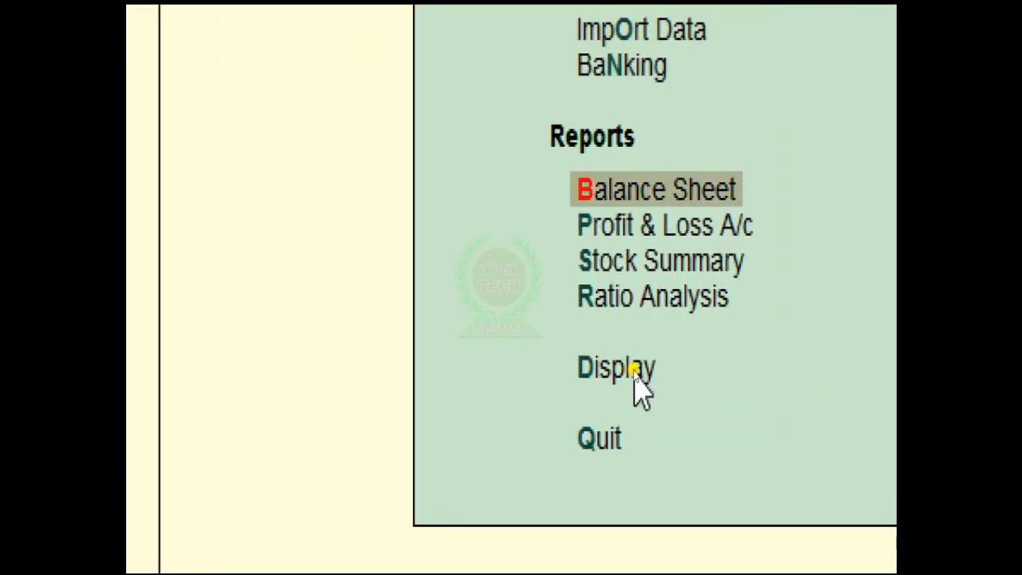
{"action": "key", "text": "Return"}
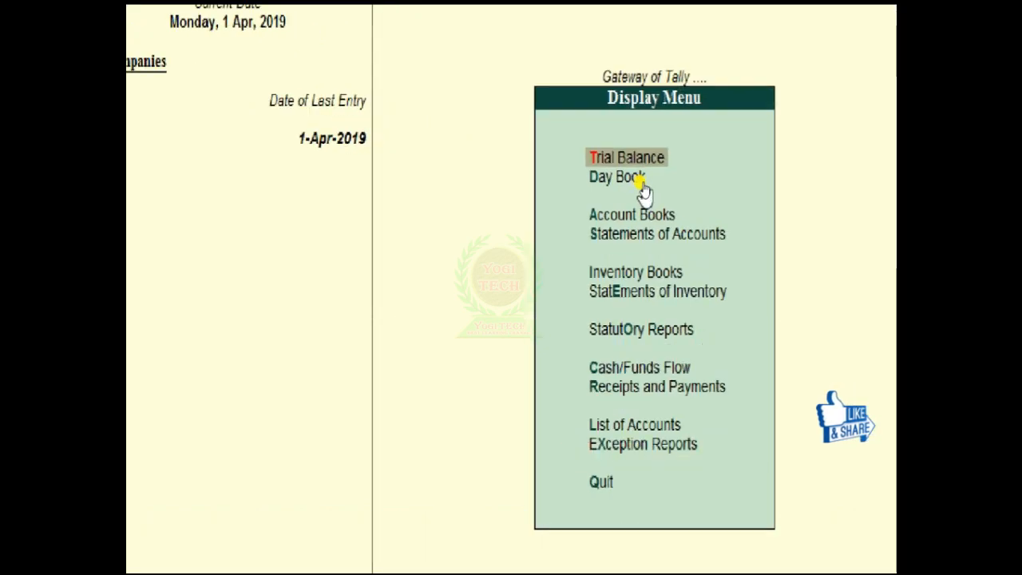
{"action": "left_click", "coordinate": [643, 183]}
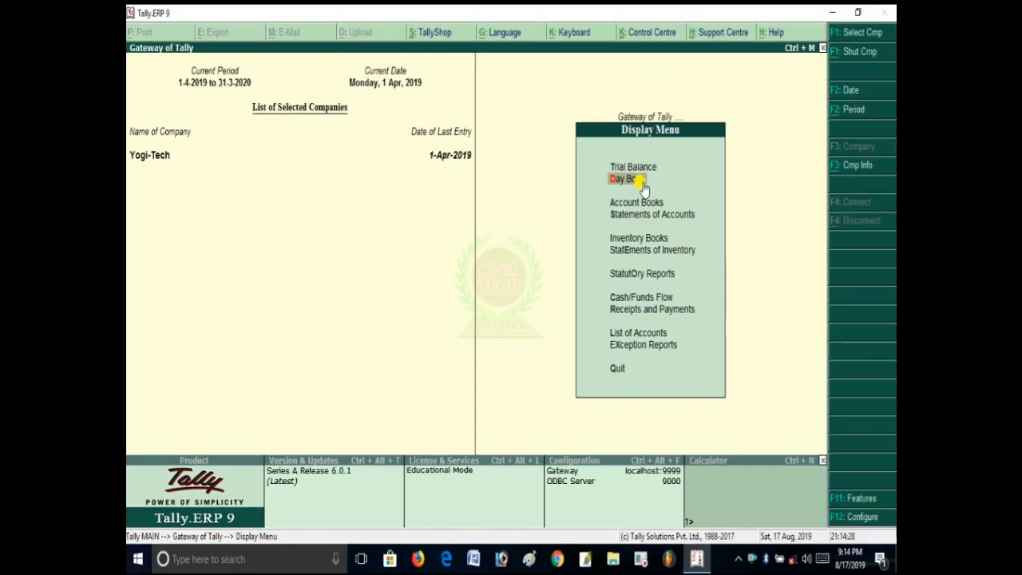
{"action": "left_click", "coordinate": [642, 183]}
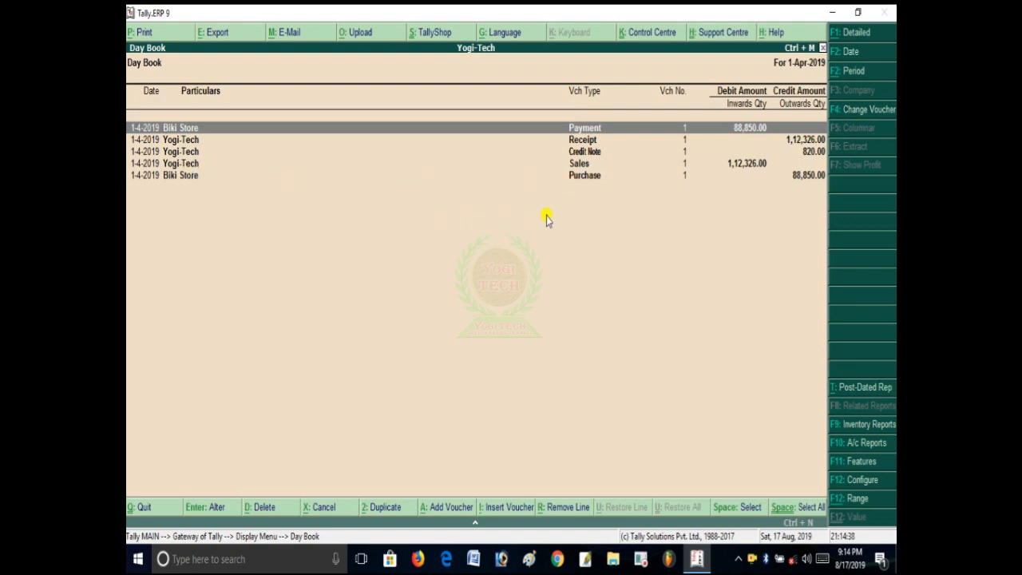
Step: Look up the supplier invoice number in the Biki Store purchase voucher and leave the Day Book
{"action": "key", "text": "Down"}
{"action": "key", "text": "Down"}
{"action": "key", "text": "Down"}
{"action": "key", "text": "Down"}
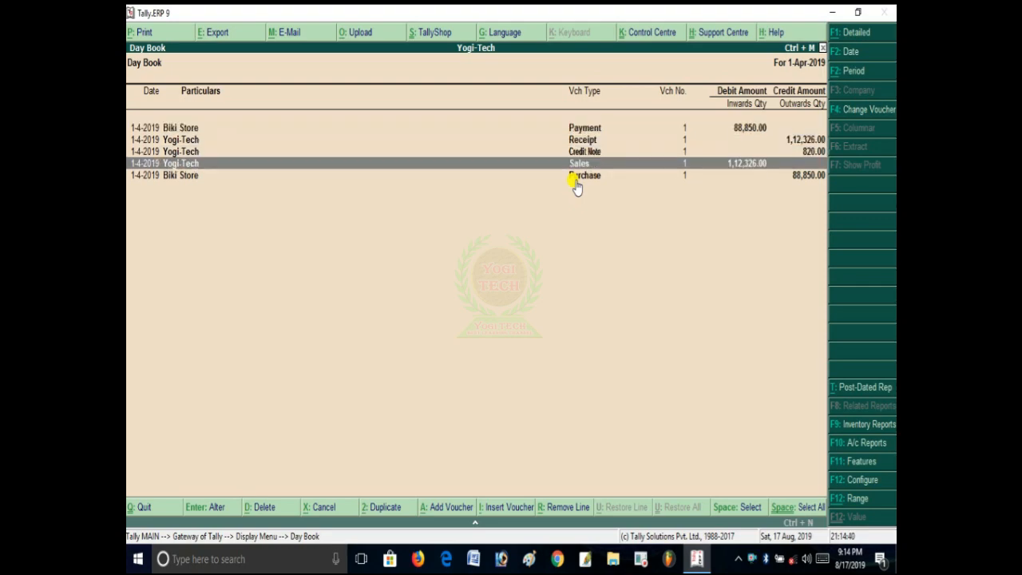
{"action": "key", "text": "Return"}
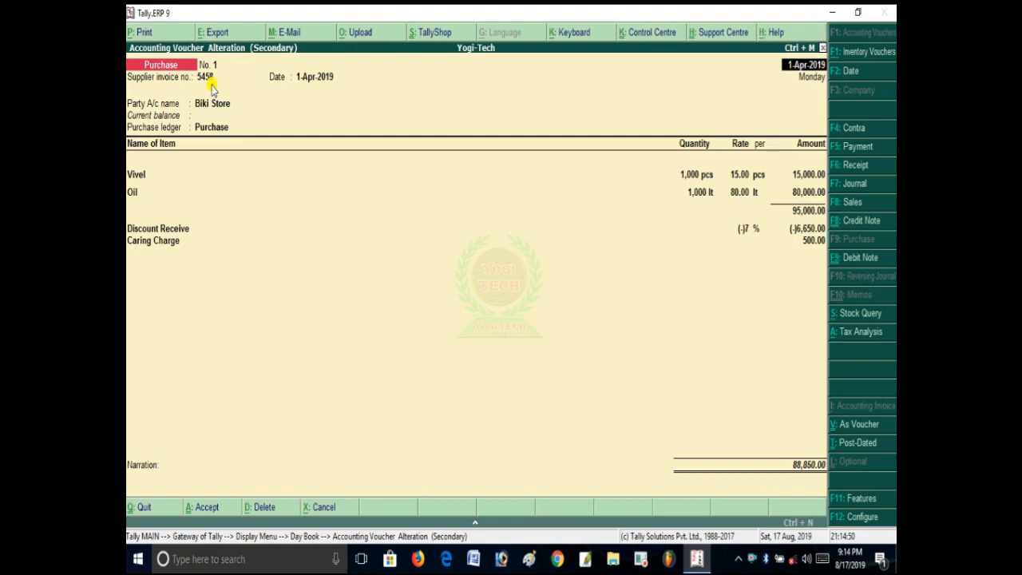
{"action": "key", "text": "Escape"}
{"action": "key", "text": "y"}
{"action": "key", "text": "Escape"}
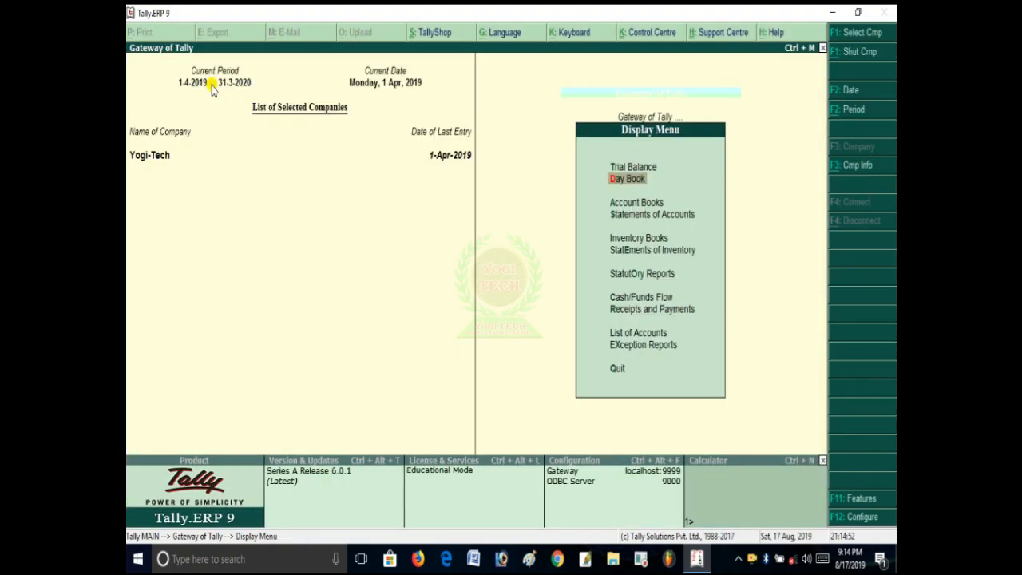
Step: Return to the Gateway of Tally and start a new debit note among the accounting vouchers
{"action": "key", "text": "Escape"}
{"action": "key", "text": "Up"}
{"action": "key", "text": "Up"}
{"action": "key", "text": "Up"}
{"action": "key", "text": "Up"}
{"action": "key", "text": "Up"}
{"action": "key", "text": "Up"}
{"action": "key", "text": "Up"}
{"action": "key", "text": "Up"}
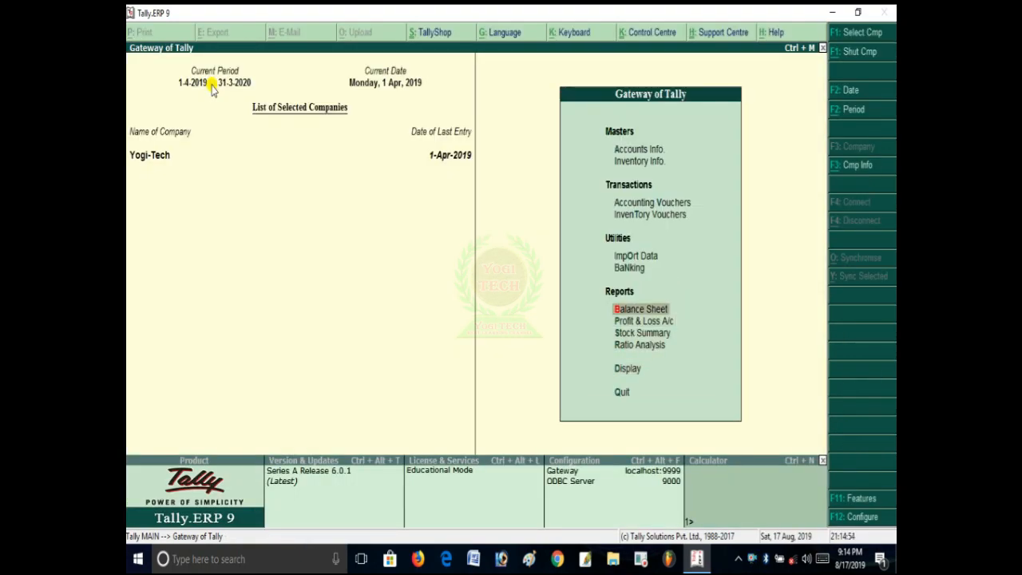
{"action": "key", "text": "Return"}
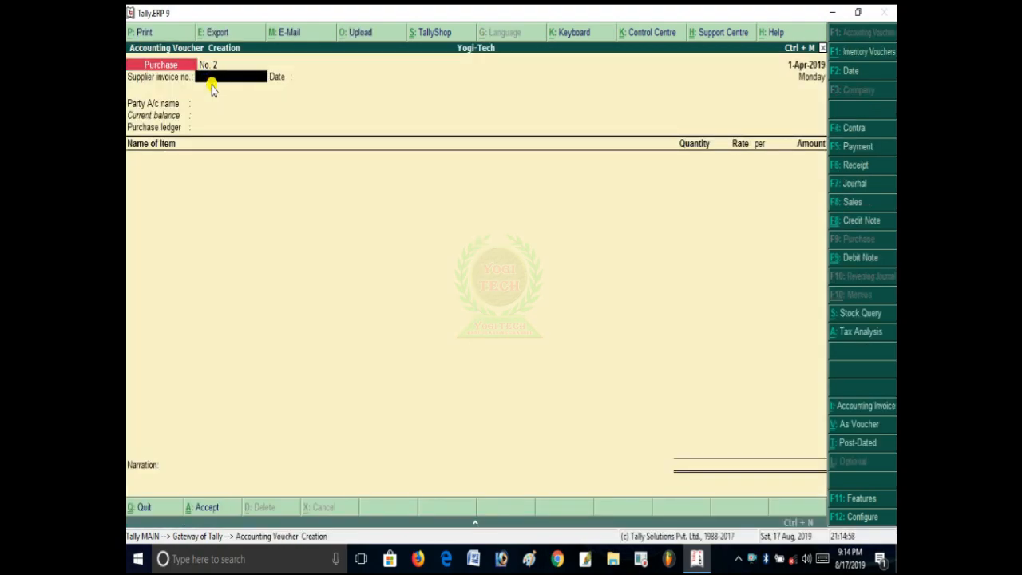
{"action": "key", "text": "ctrl+F9"}
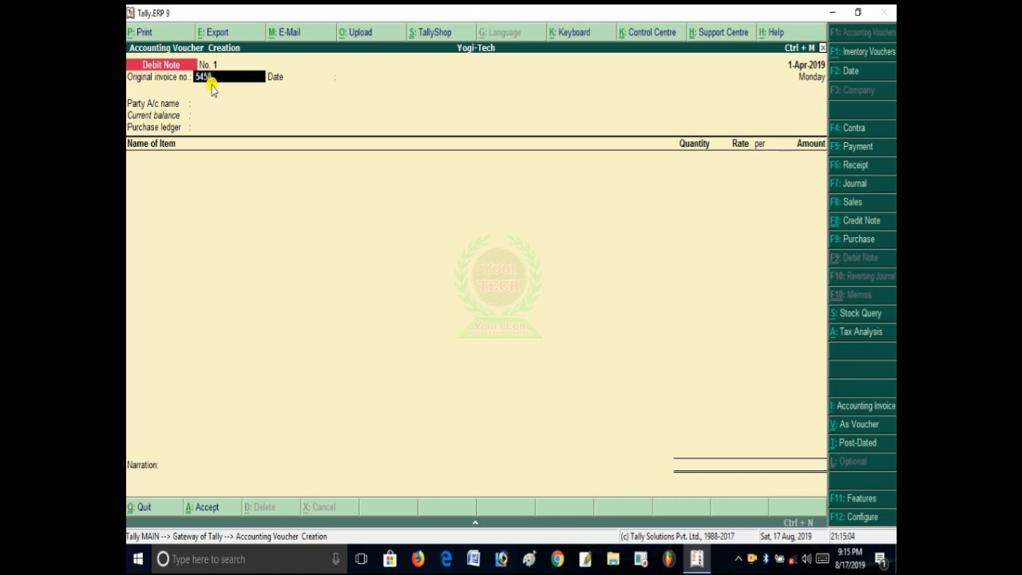
Step: Enter original invoice number 5458 dated 1-Apr-2019 and choose Biki Store as the party account
{"action": "key", "text": "Return"}
{"action": "key", "text": "Return"}
{"action": "key", "text": "Down"}
{"action": "key", "text": "Down"}
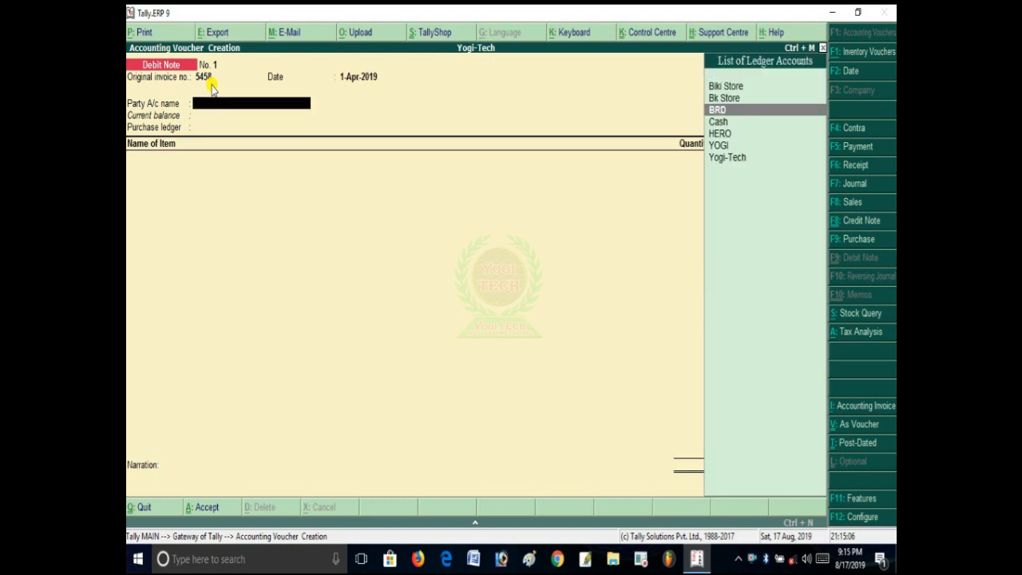
{"action": "key", "text": "Up"}
{"action": "key", "text": "Up"}
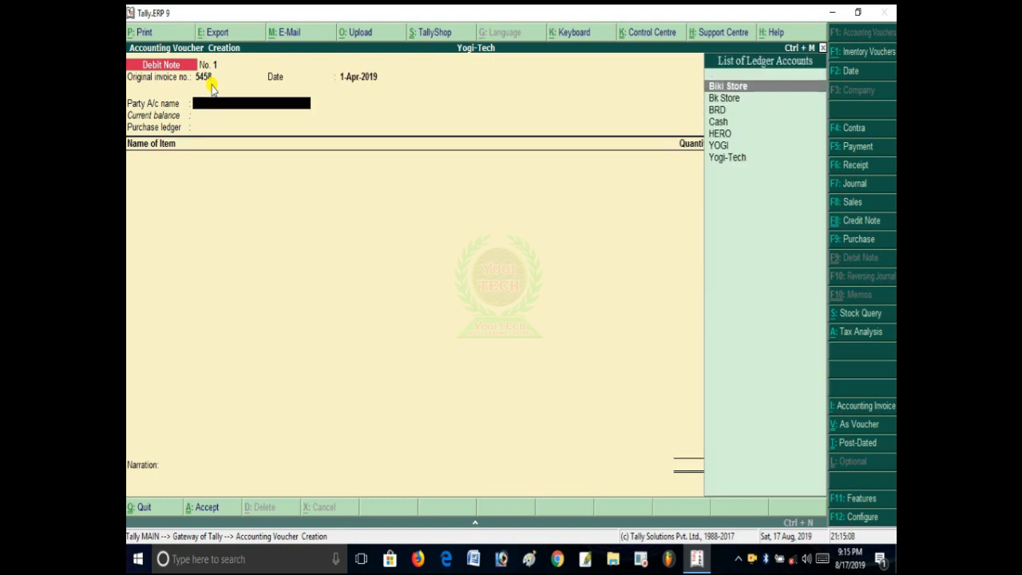
{"action": "key", "text": "Return"}
Step: Accept the default party details and choose Purchase as the purchase ledger
{"action": "key", "text": "Return"}
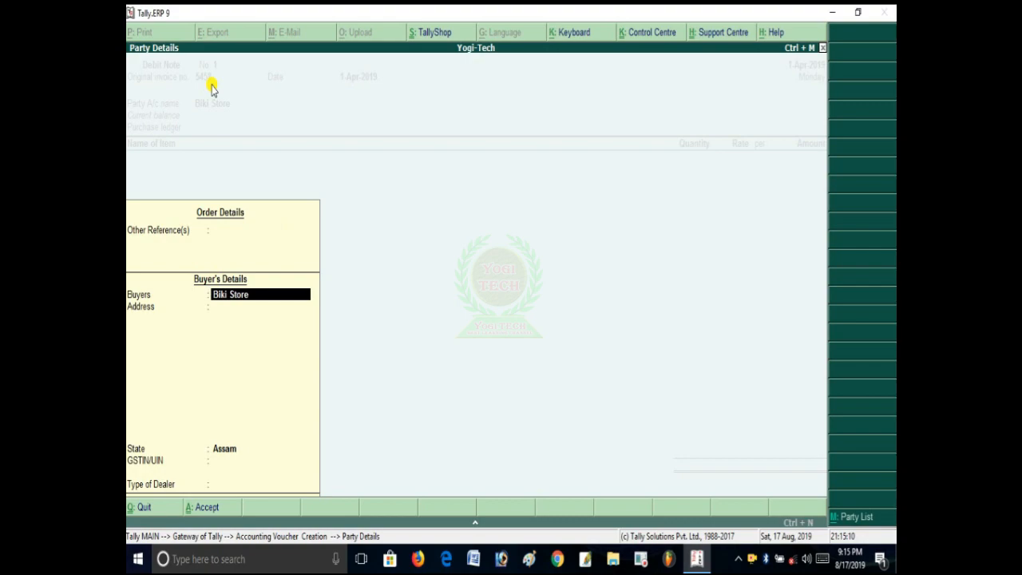
{"action": "key", "text": "Return"}
{"action": "key", "text": "Return"}
{"action": "key", "text": "Return"}
{"action": "key", "text": "Return"}
{"action": "key", "text": "Return"}
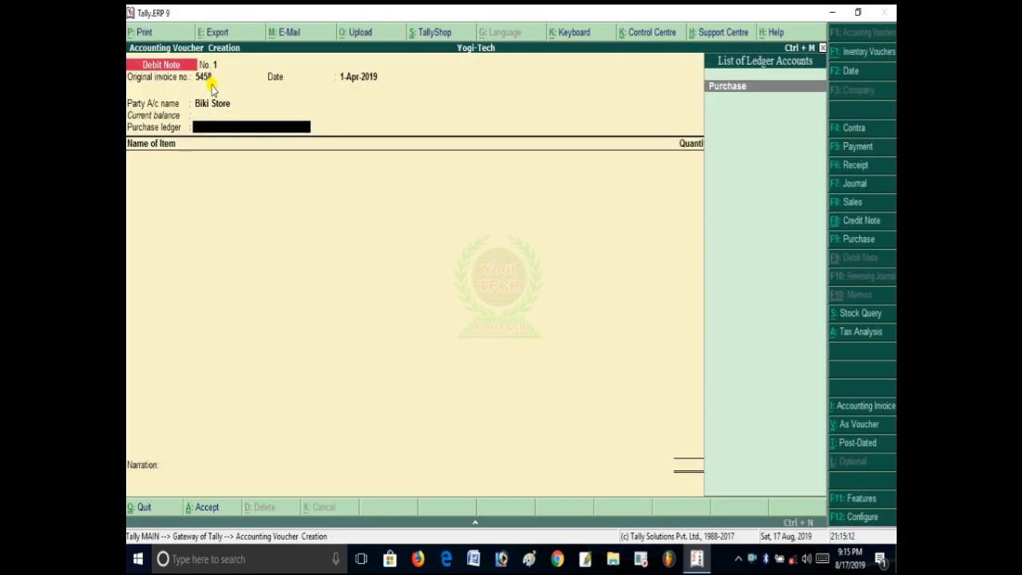
{"action": "key", "text": "Return"}
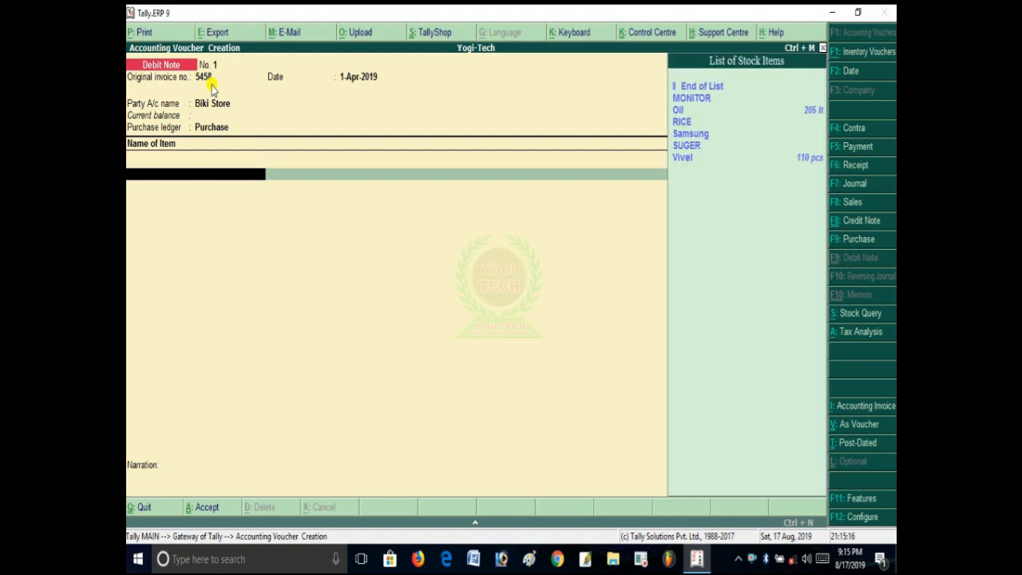
Step: Add the stock item Oil with a quantity of 5 lt at the rate of 80.00 per lt
{"action": "key", "text": "Down"}
{"action": "key", "text": "Down"}
{"action": "key", "text": "Return"}
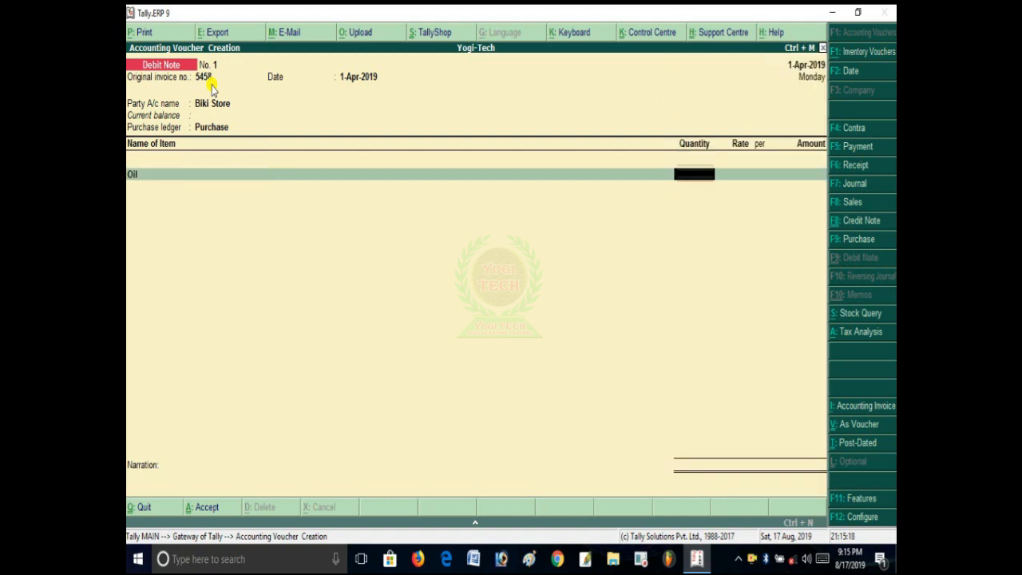
{"action": "type", "text": "5"}
{"action": "key", "text": "Return"}
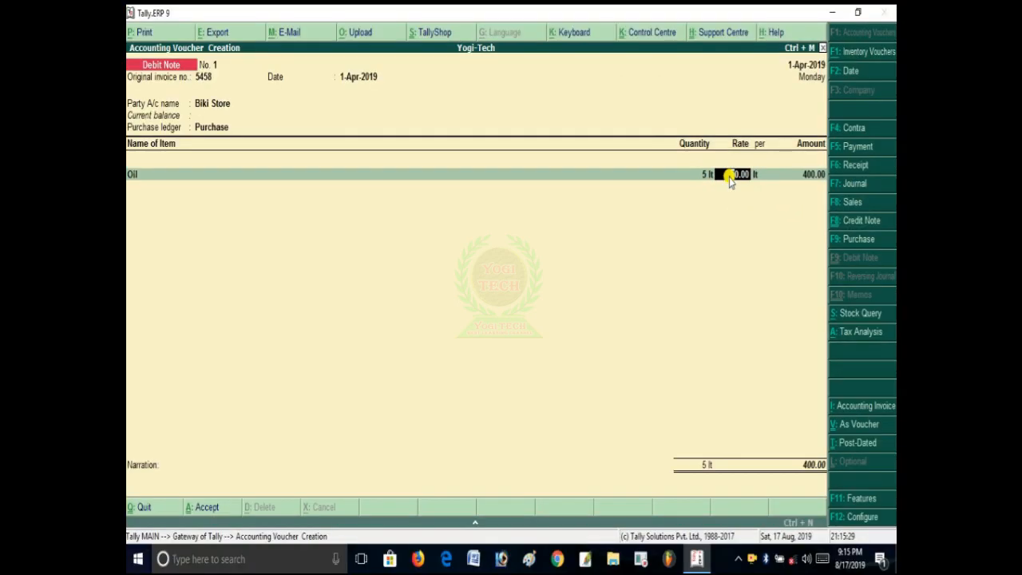
{"action": "key", "text": "Return"}
{"action": "key", "text": "Return"}
{"action": "key", "text": "Return"}
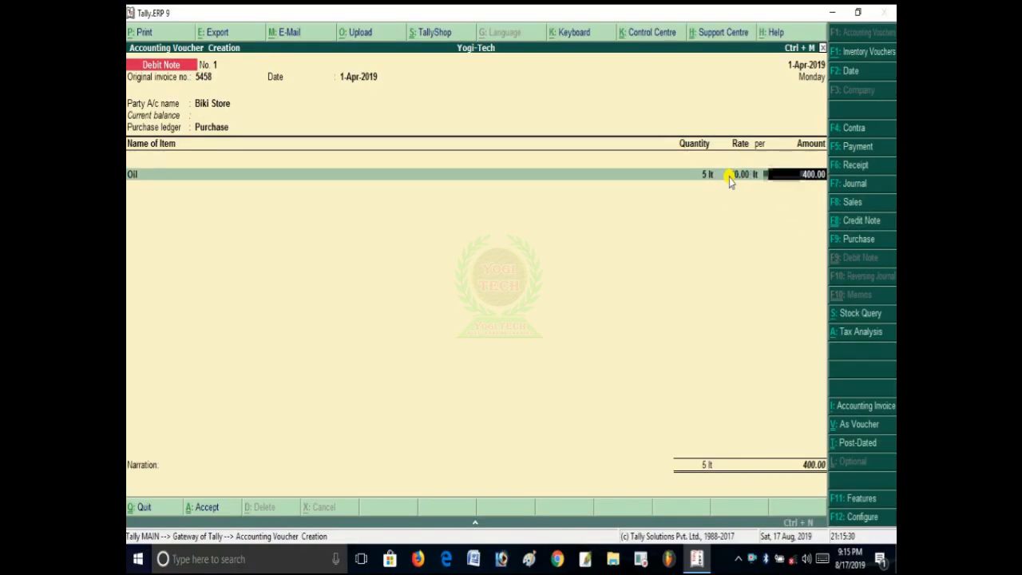
Step: Add the stock item Vivel with a quantity of 10 pcs at the rate of 15.00 per pcs
{"action": "key", "text": "Down"}
{"action": "key", "text": "Down"}
{"action": "key", "text": "Down"}
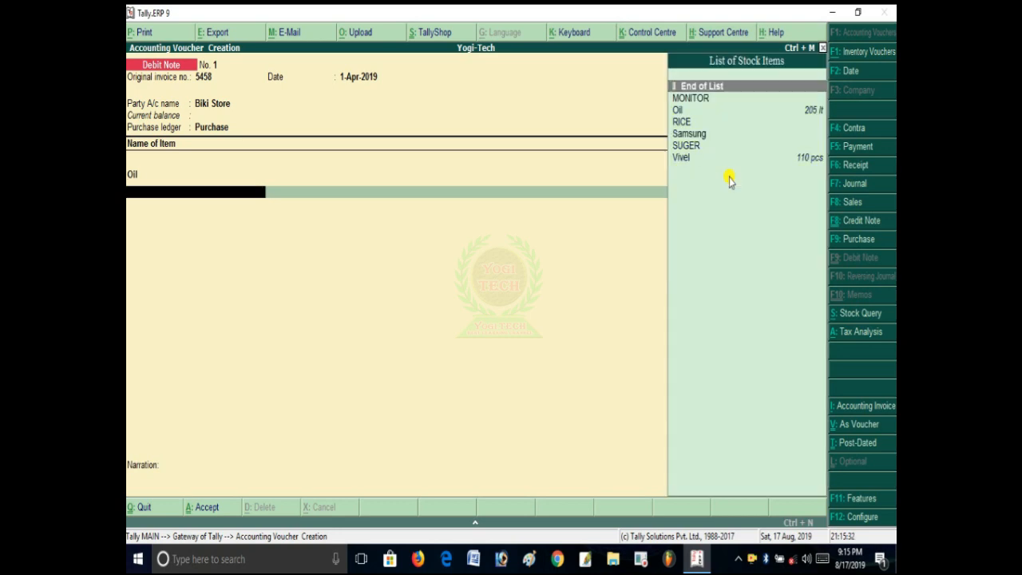
{"action": "key", "text": "Down"}
{"action": "key", "text": "Down"}
{"action": "key", "text": "Down"}
{"action": "key", "text": "Return"}
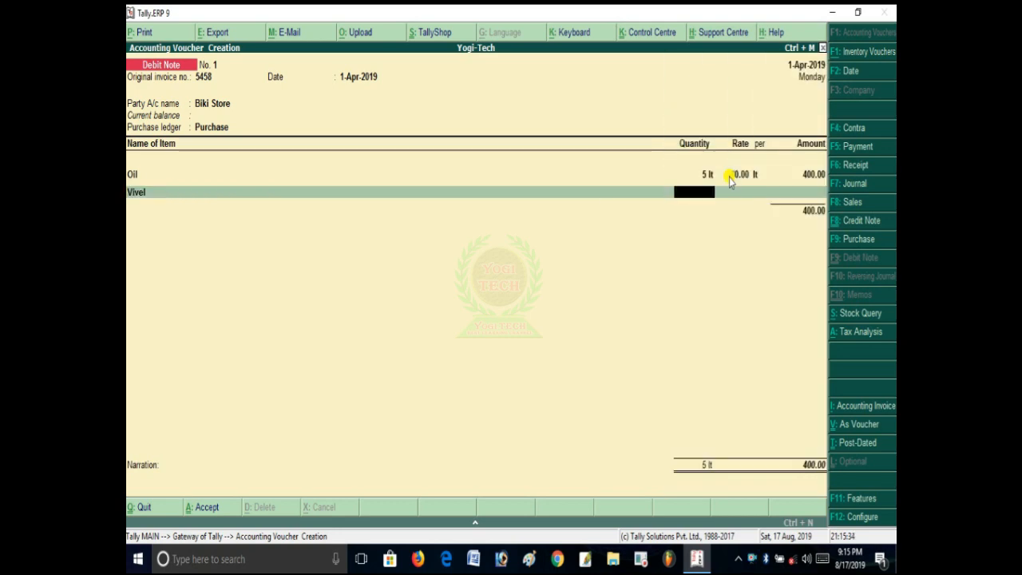
{"action": "type", "text": "10"}
{"action": "key", "text": "Return"}
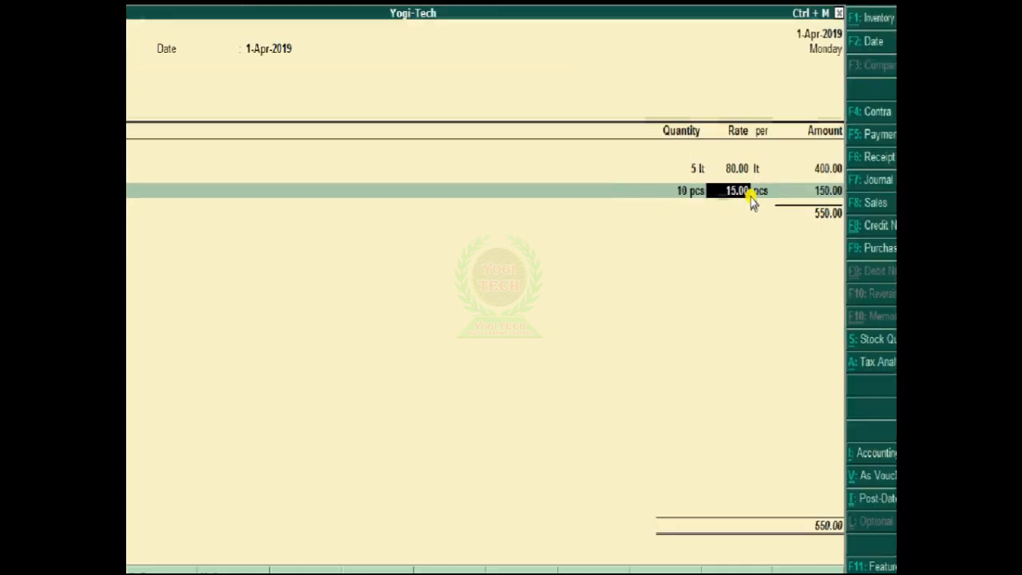
{"action": "key", "text": "Return"}
{"action": "key", "text": "Return"}
{"action": "key", "text": "Return"}
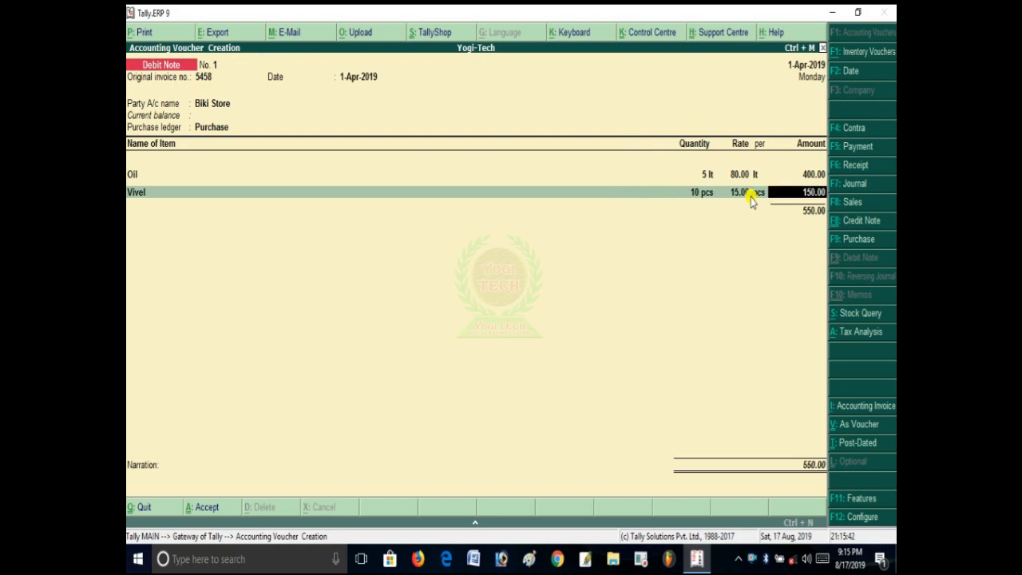
Step: End the item list and save the debit note with an empty narration
{"action": "key", "text": "Return"}
{"action": "key", "text": "Return"}
{"action": "key", "text": "Return"}
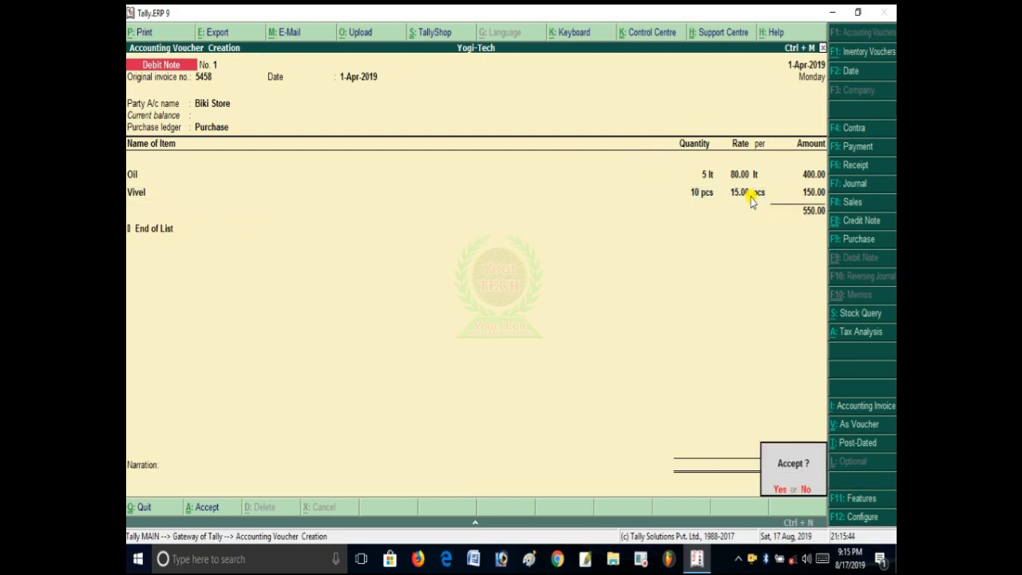
{"action": "key", "text": "Return"}
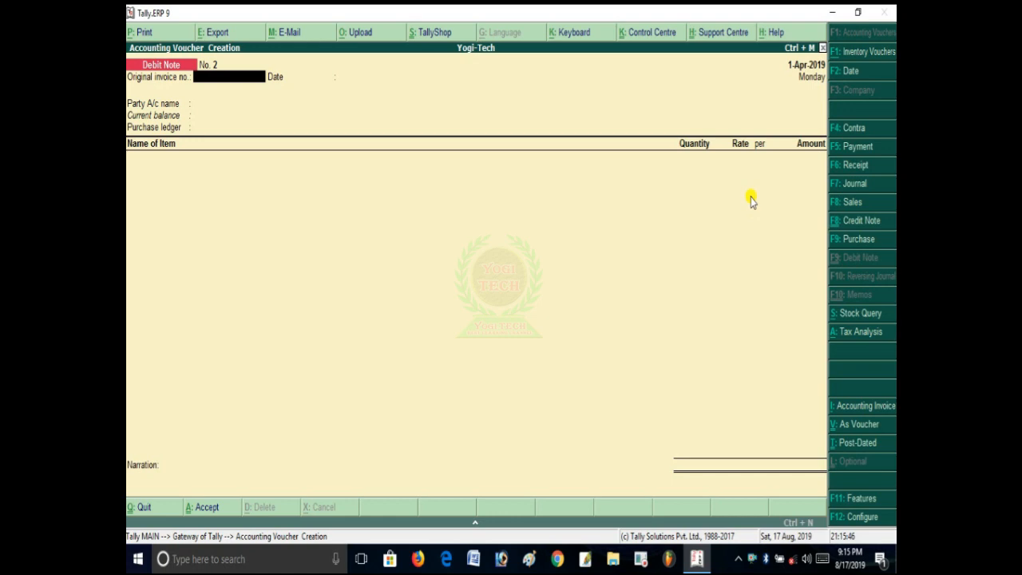